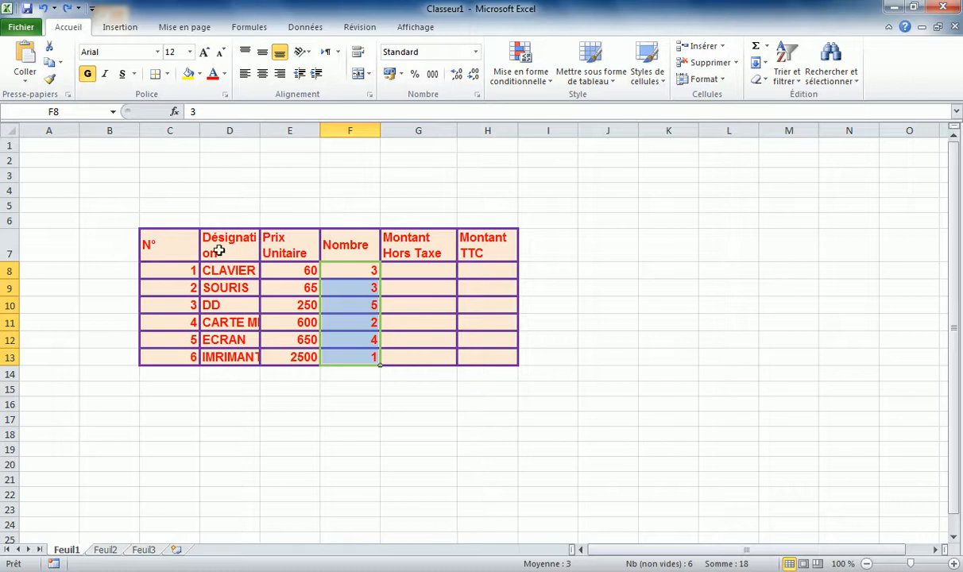
Widen column D to fit the Désignation header and enter the title "Facture 1" in cell E5
{"action": "left_click_drag", "start_coordinate": [261, 128], "coordinate": [279, 132]}
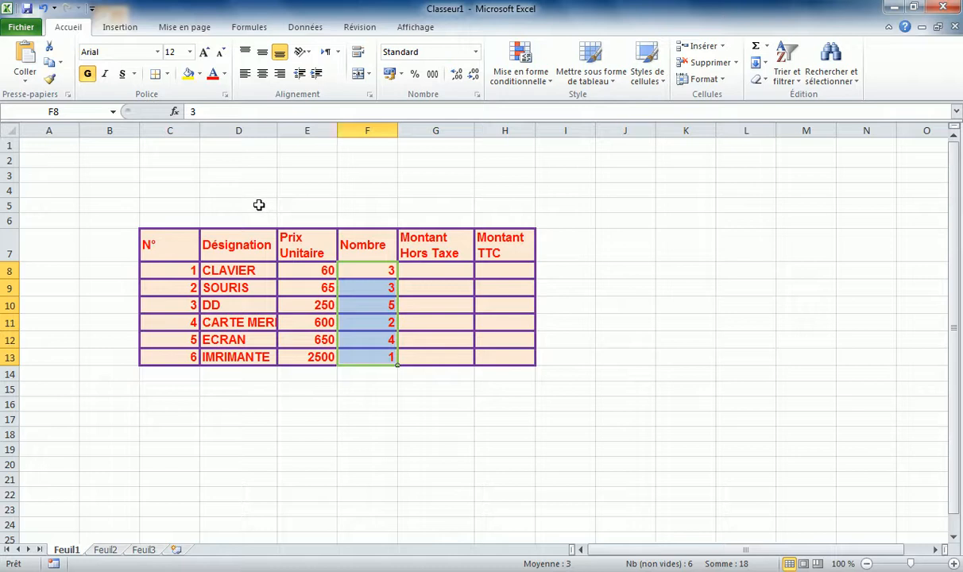
{"action": "left_click", "coordinate": [291, 207]}
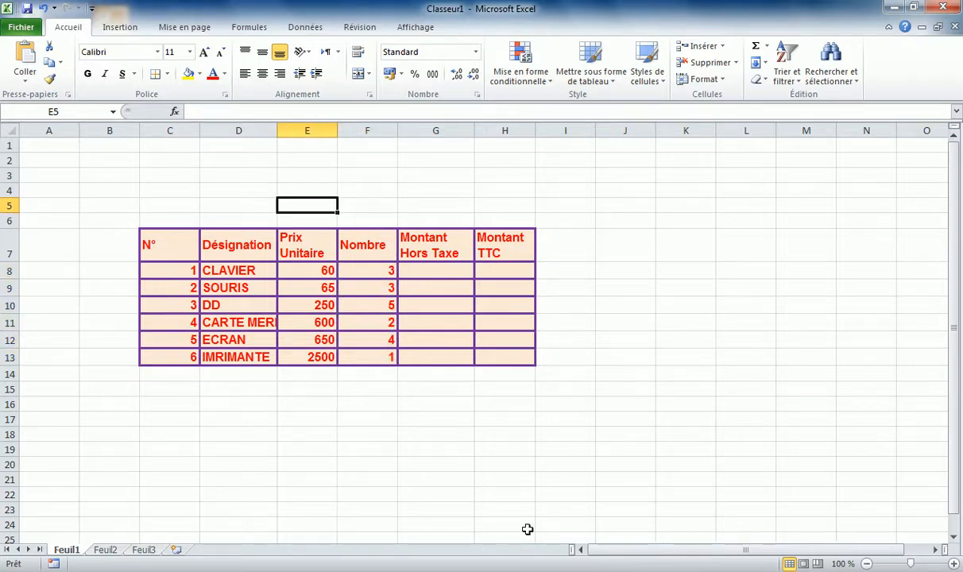
{"action": "type", "text": "Facture 1"}
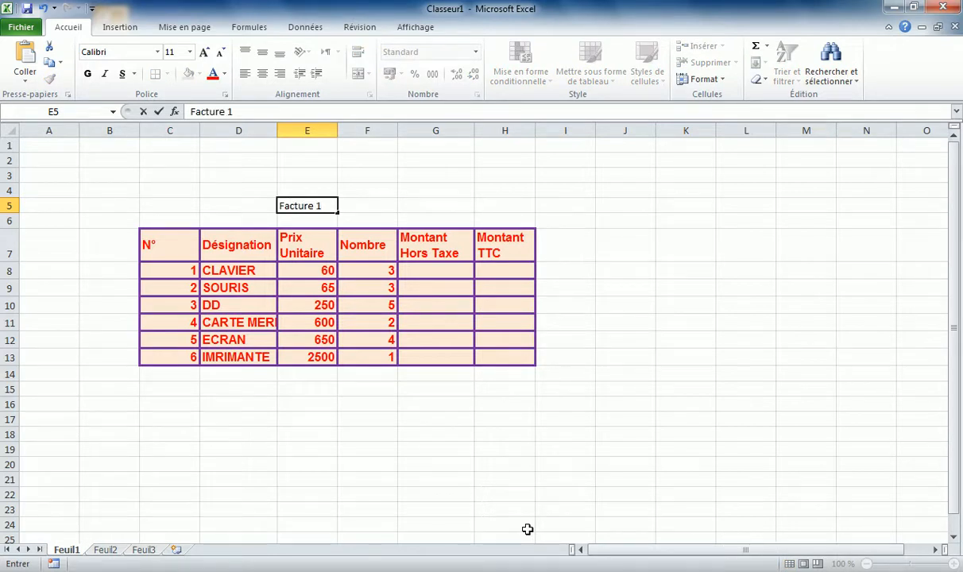
{"action": "key", "text": "Return"}
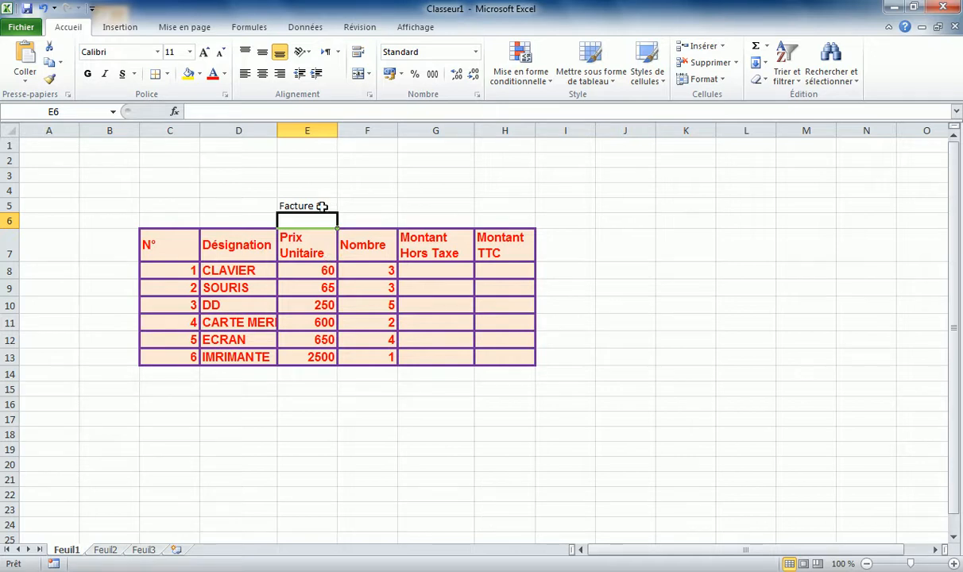
Merge and center the title "Facture 1" across cells E5:F5
{"action": "left_click_drag", "start_coordinate": [310, 206], "coordinate": [371, 206]}
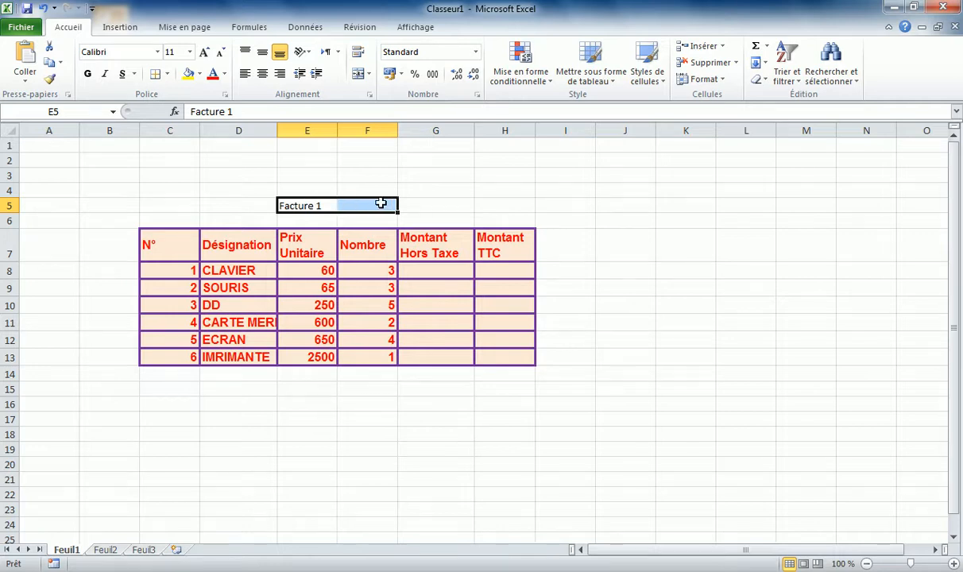
{"action": "left_click", "coordinate": [311, 206]}
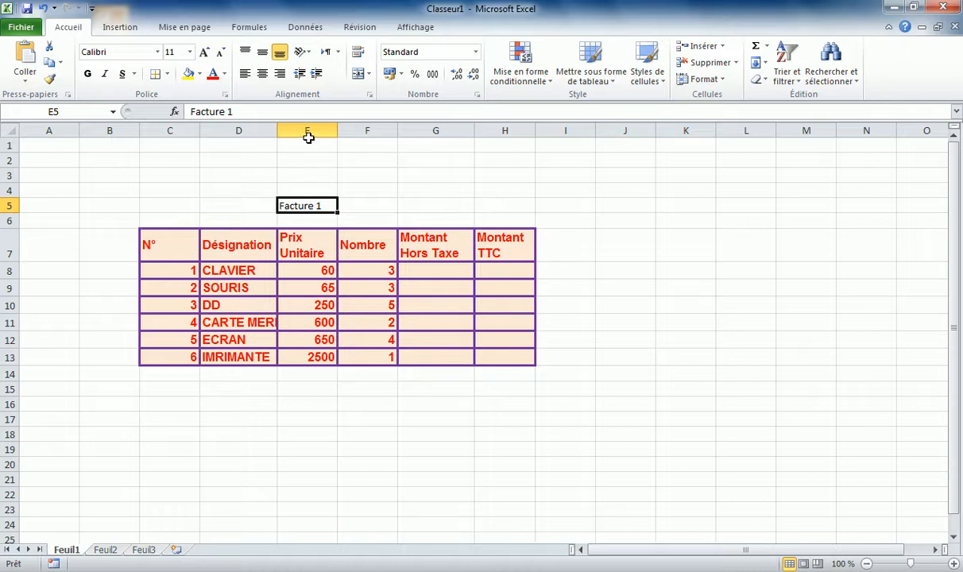
{"action": "left_click_drag", "start_coordinate": [310, 206], "coordinate": [384, 211]}
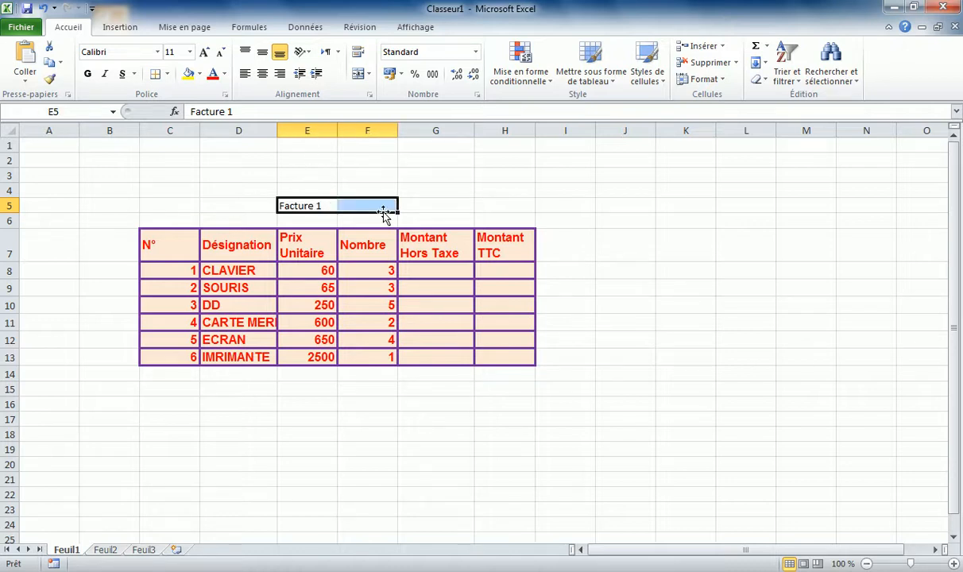
{"action": "left_click", "coordinate": [359, 75]}
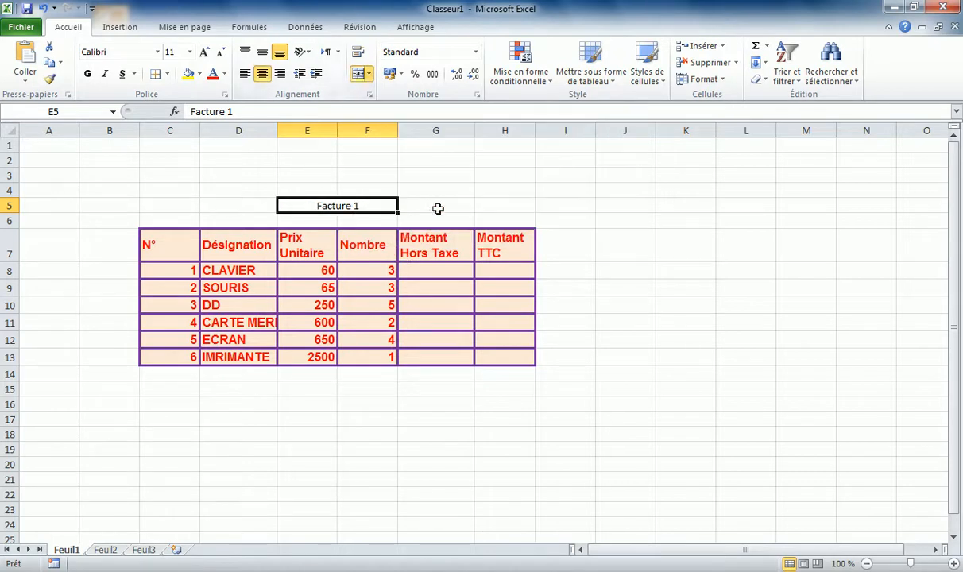
{"action": "left_click", "coordinate": [439, 207]}
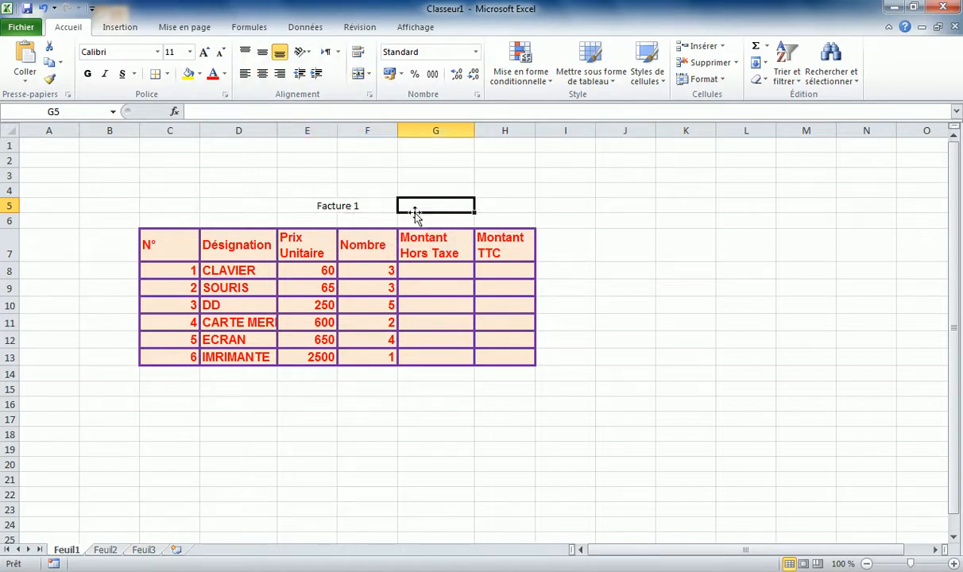
{"action": "left_click", "coordinate": [324, 207]}
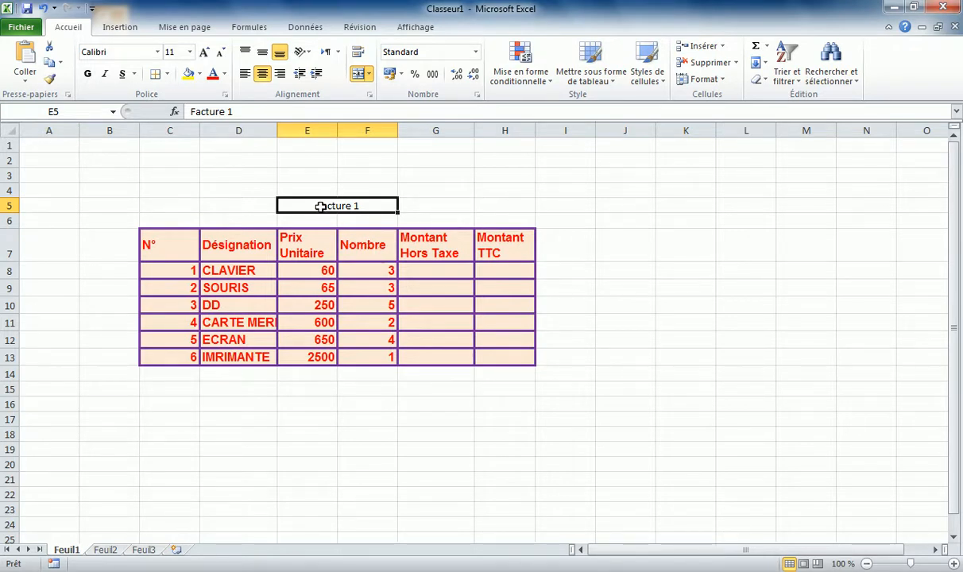
{"action": "left_click", "coordinate": [415, 420]}
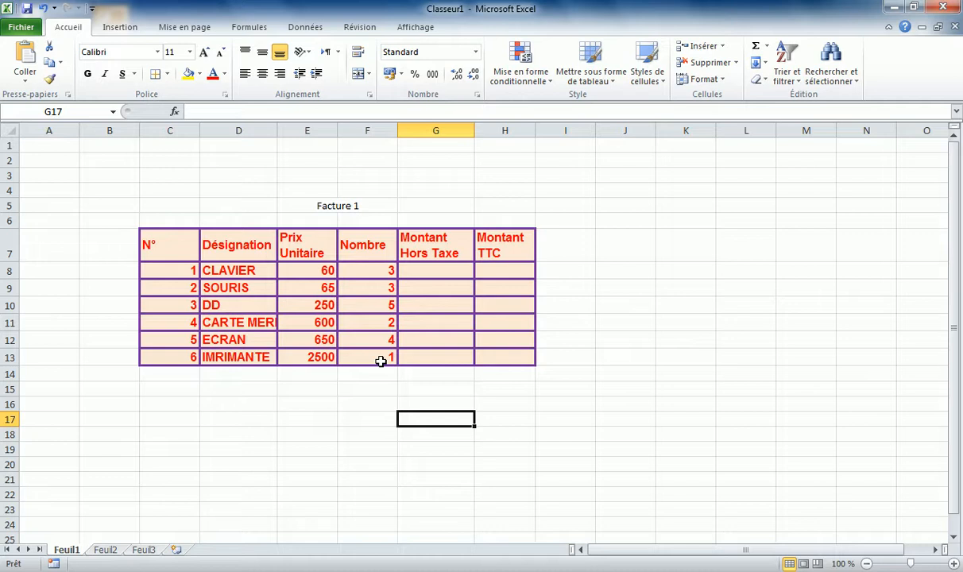
Give the merged title cell a thick box border and a light blue fill
{"action": "left_click", "coordinate": [309, 208]}
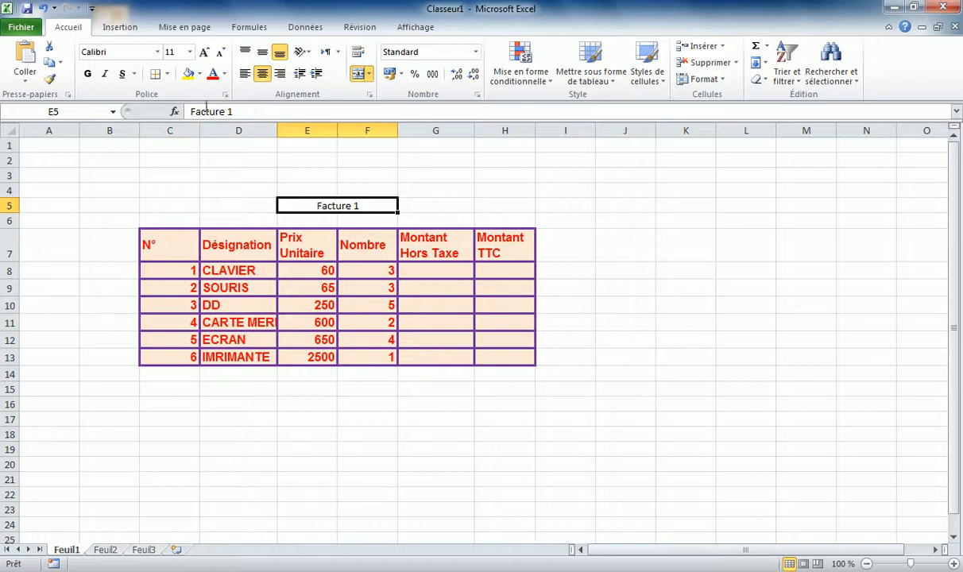
{"action": "left_click", "coordinate": [167, 74]}
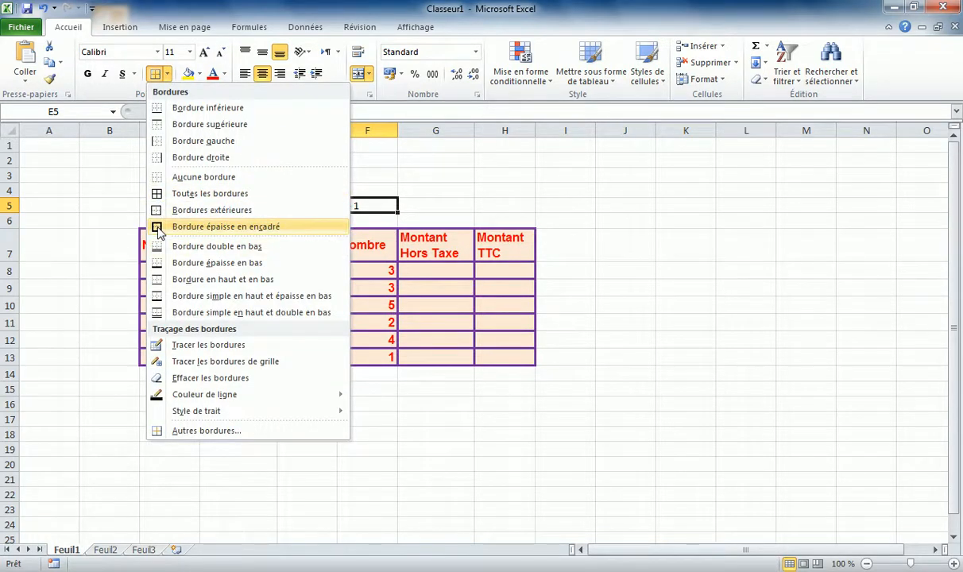
{"action": "left_click", "coordinate": [158, 228]}
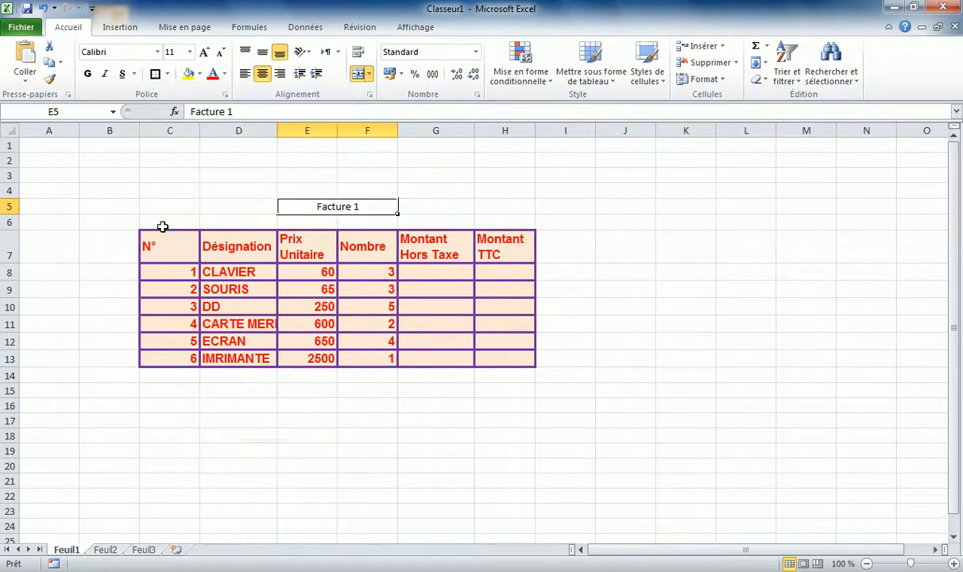
{"action": "left_click", "coordinate": [200, 73]}
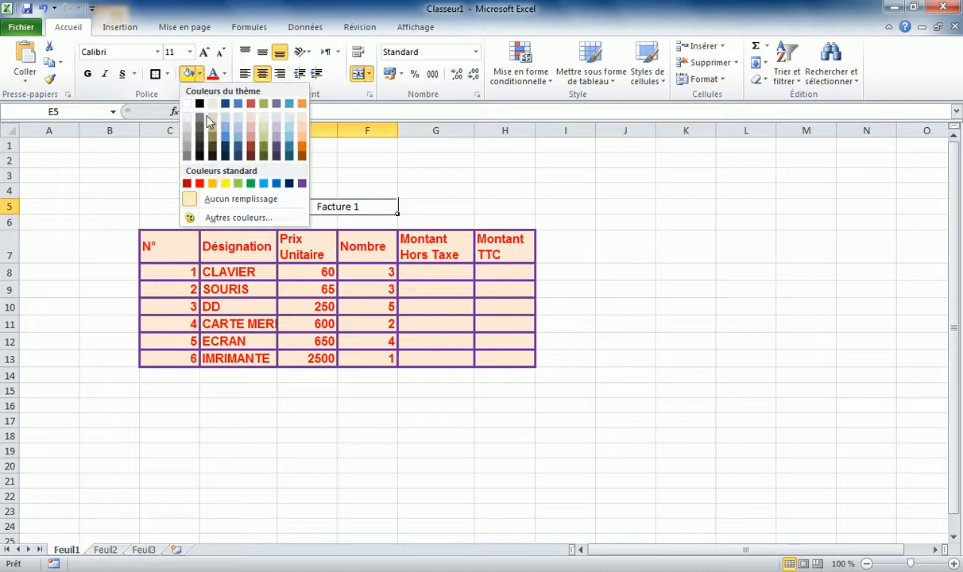
{"action": "left_click", "coordinate": [263, 185]}
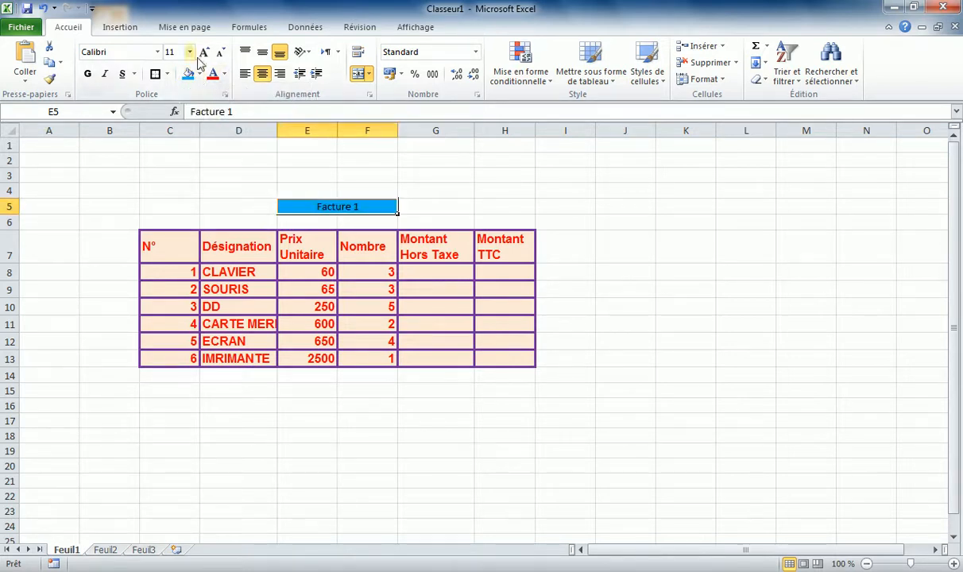
Increase the font size of the "Facture 1" title to 16
{"action": "right_click", "coordinate": [327, 206]}
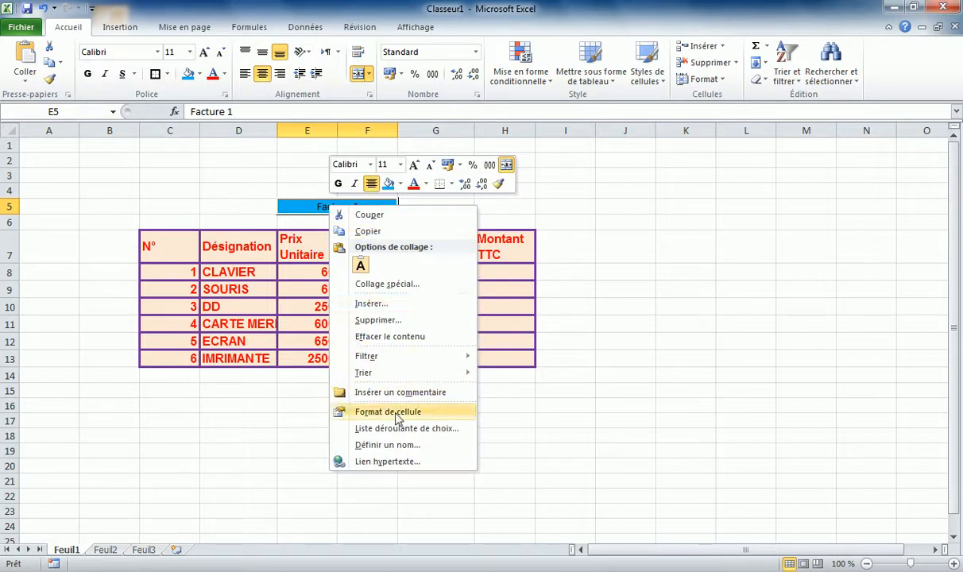
{"action": "left_click", "coordinate": [310, 209]}
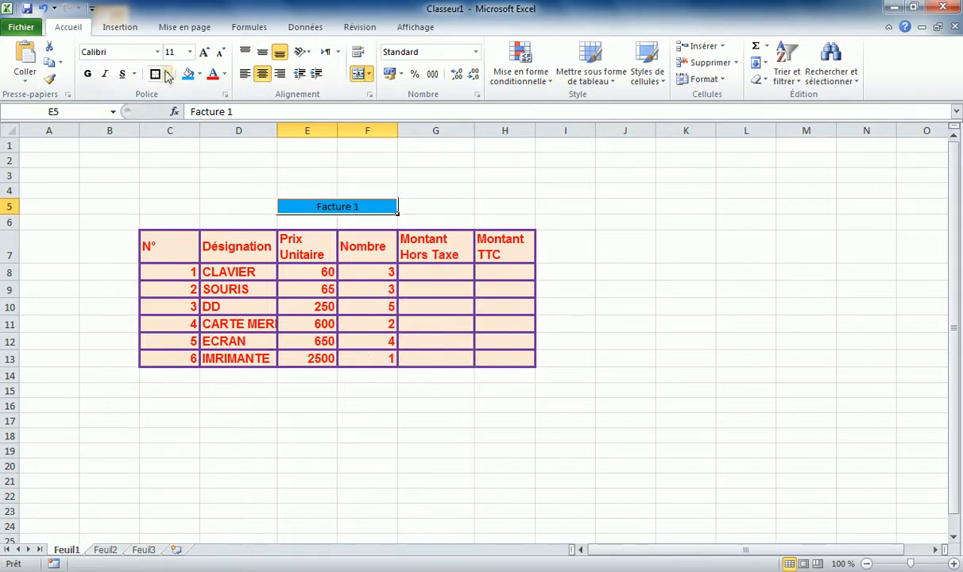
{"action": "left_click", "coordinate": [204, 53]}
{"action": "left_click", "coordinate": [204, 53]}
{"action": "left_click", "coordinate": [204, 54]}
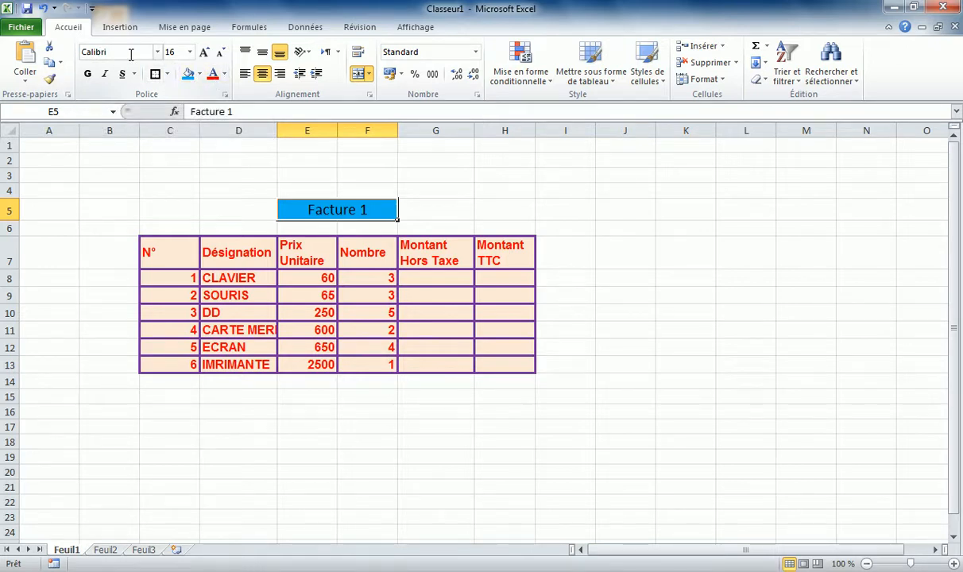
Try right and left alignment on the "Facture 1" title and return it to centered
{"action": "left_click", "coordinate": [280, 76]}
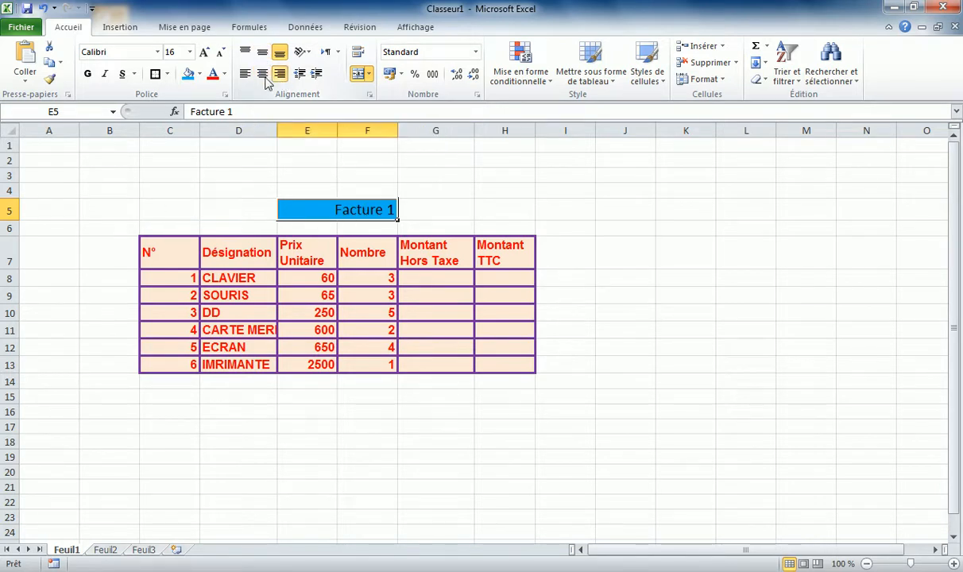
{"action": "left_click", "coordinate": [261, 76]}
{"action": "left_click", "coordinate": [244, 76]}
{"action": "left_click", "coordinate": [262, 76]}
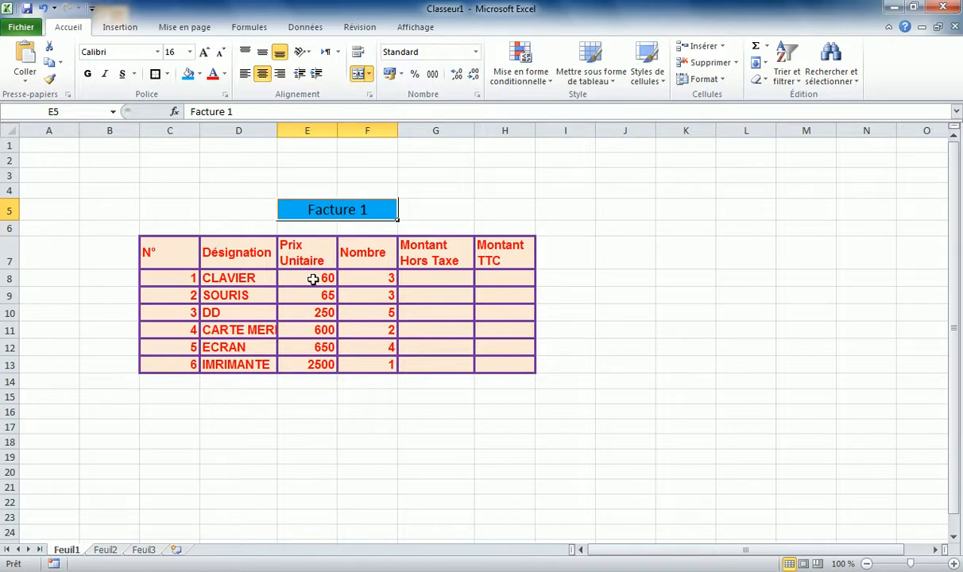
Apply the € Français (France) accounting format to the unit prices in E8:E13 and widen column E to fit them
{"action": "left_click_drag", "start_coordinate": [307, 277], "coordinate": [314, 365]}
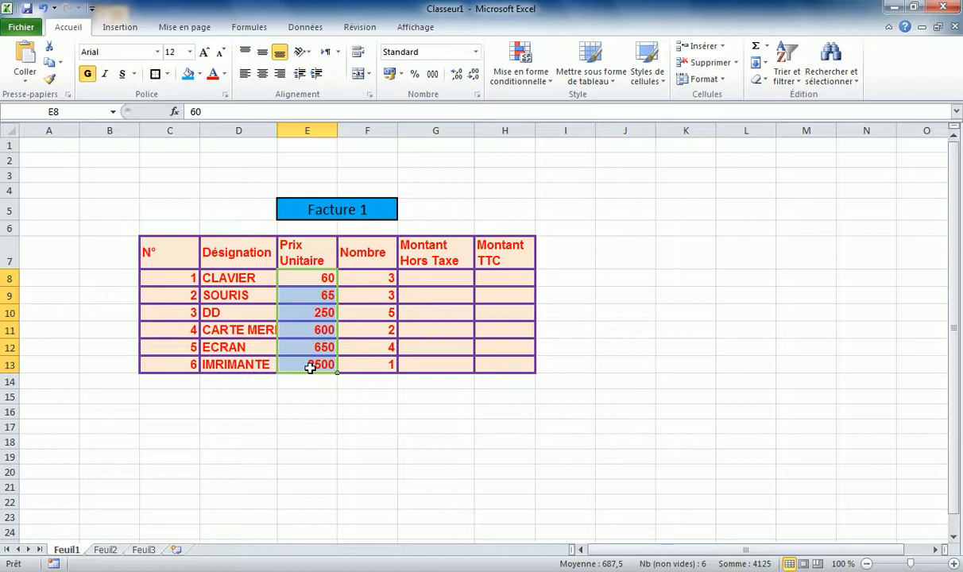
{"action": "left_click", "coordinate": [403, 76]}
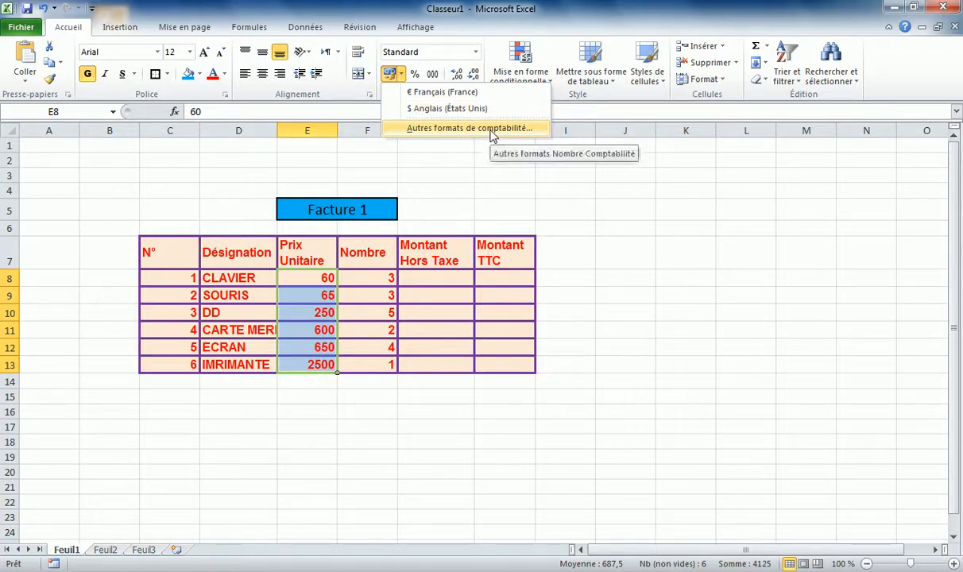
{"action": "left_click", "coordinate": [442, 93]}
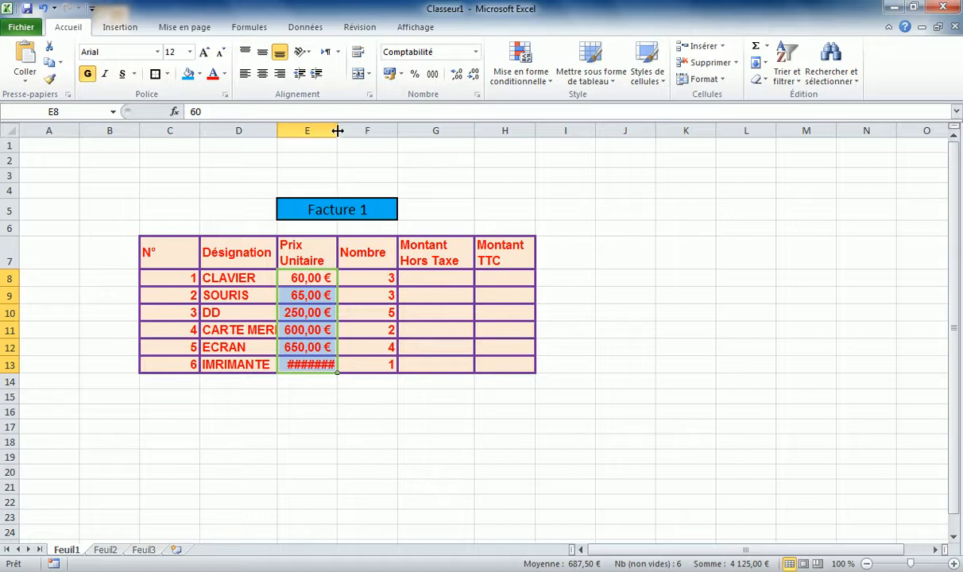
{"action": "left_click_drag", "start_coordinate": [338, 130], "coordinate": [354, 130]}
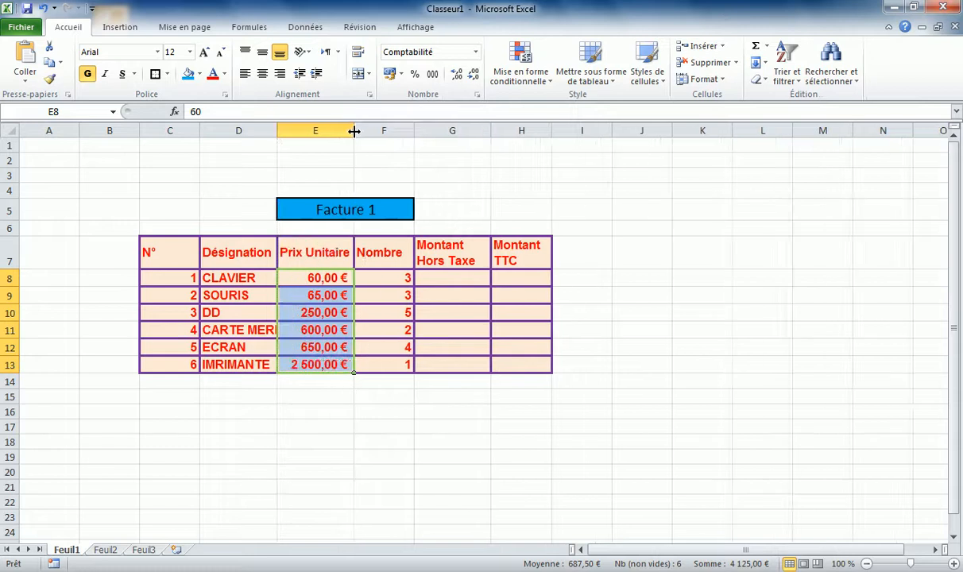
{"action": "left_click", "coordinate": [309, 365]}
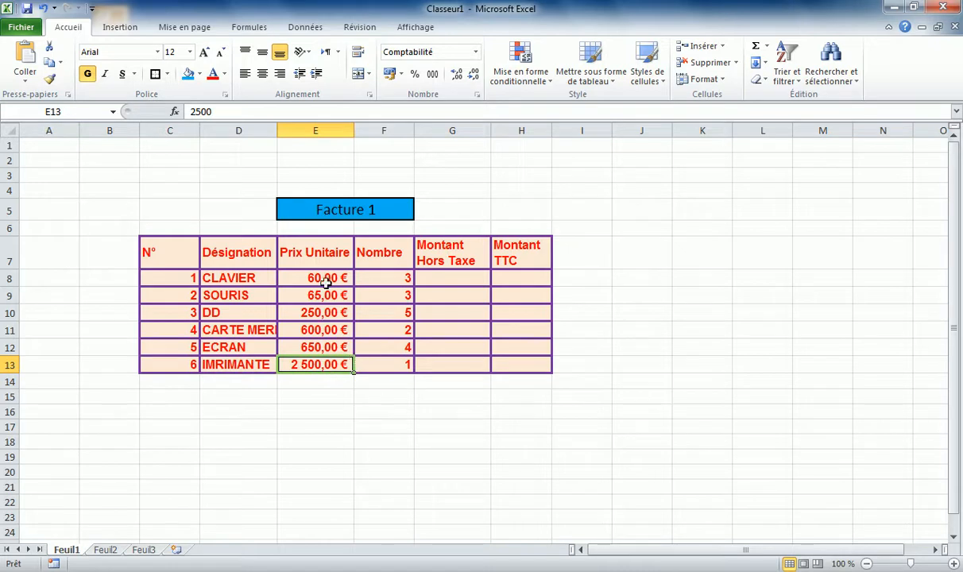
Switch the unit prices in E8:E13 to the $ Anglais (États Unis) accounting format
{"action": "left_click_drag", "start_coordinate": [327, 277], "coordinate": [322, 365]}
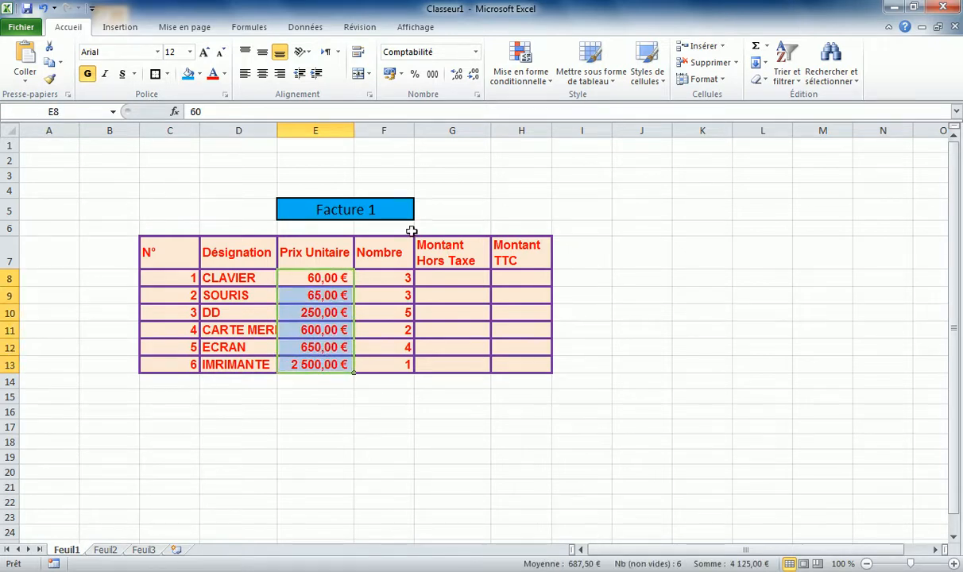
{"action": "left_click", "coordinate": [401, 73]}
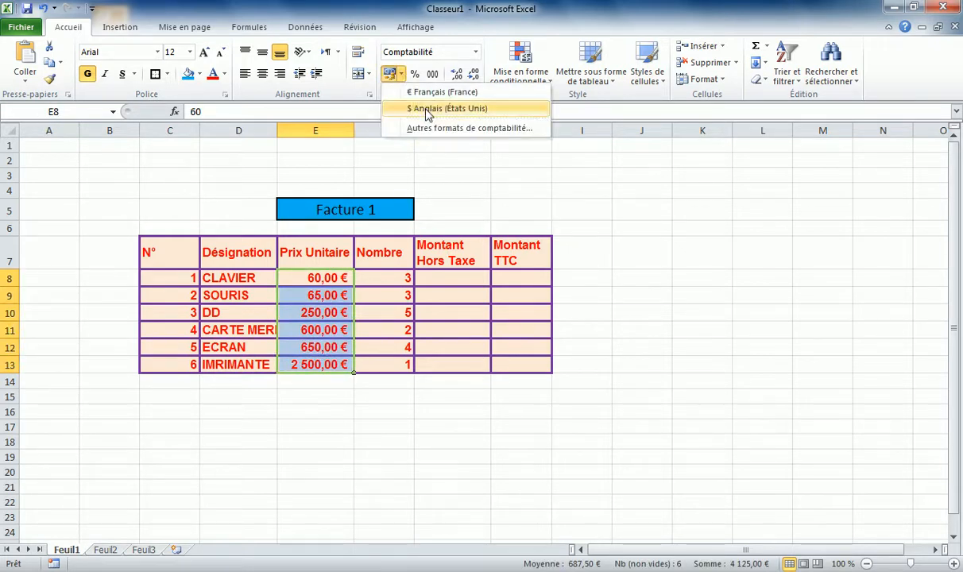
{"action": "left_click", "coordinate": [426, 108]}
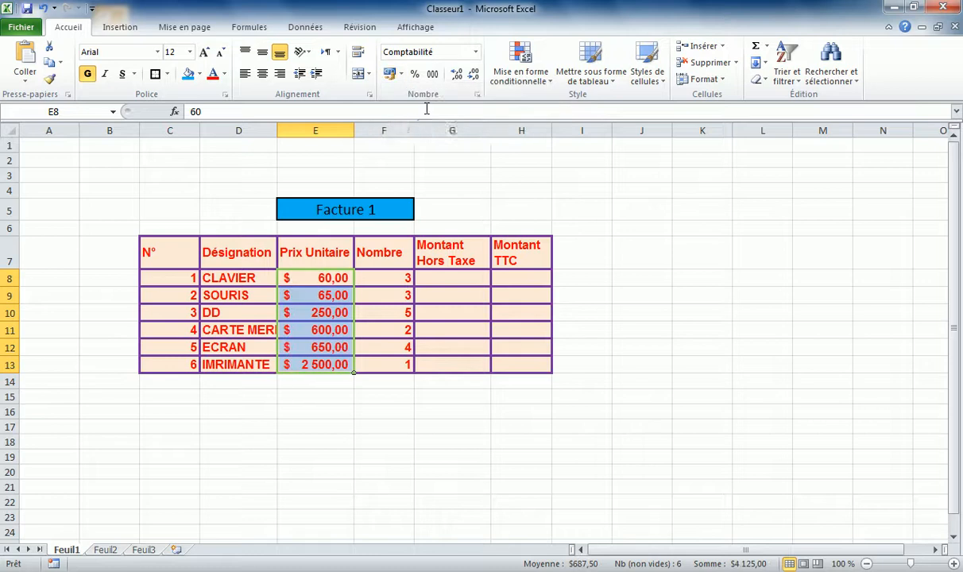
Examine the currency symbols offered under the other accounting formats for the unit prices in E8:E13
{"action": "left_click", "coordinate": [400, 73]}
{"action": "left_click", "coordinate": [429, 128]}
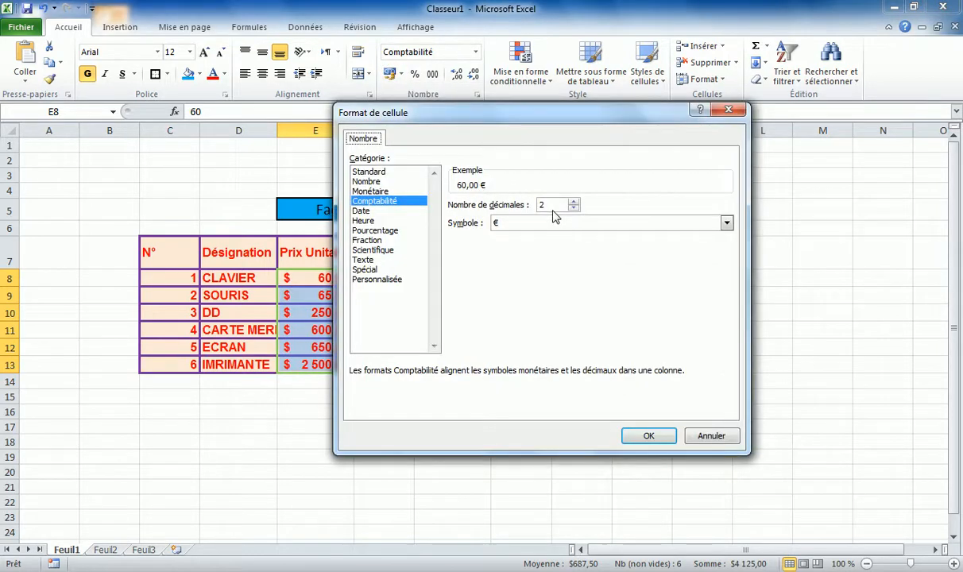
{"action": "left_click", "coordinate": [726, 223]}
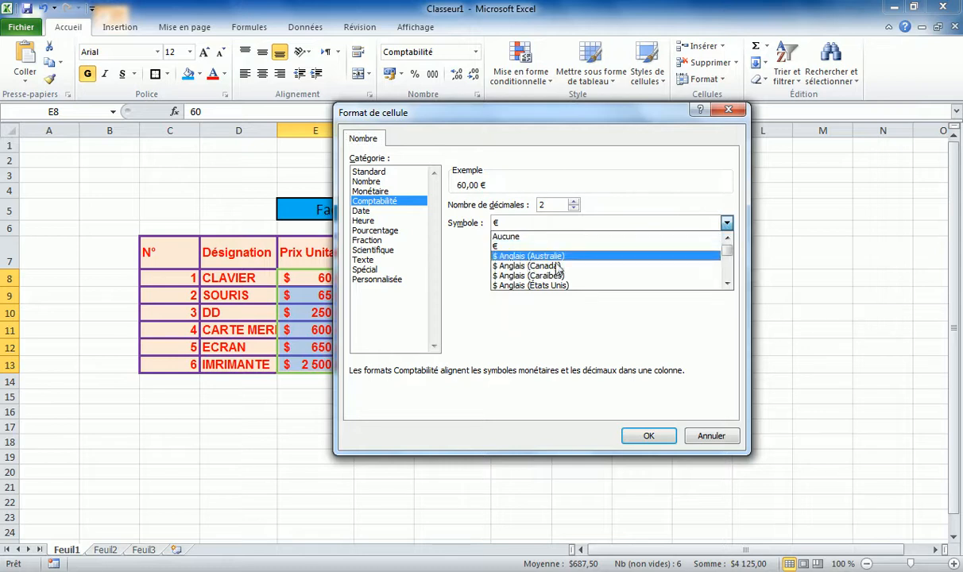
{"action": "left_click", "coordinate": [727, 284]}
{"action": "left_click", "coordinate": [727, 284]}
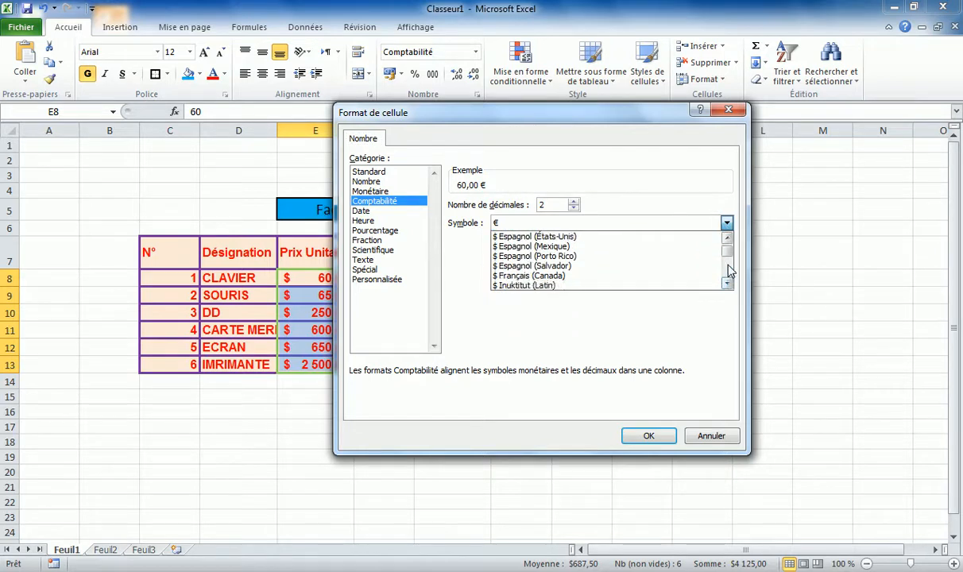
{"action": "mouse_move", "coordinate": [729, 255]}
{"action": "left_mouse_down"}
{"action": "mouse_move", "coordinate": [730, 265]}
{"action": "mouse_move", "coordinate": [730, 243]}
{"action": "left_mouse_up"}
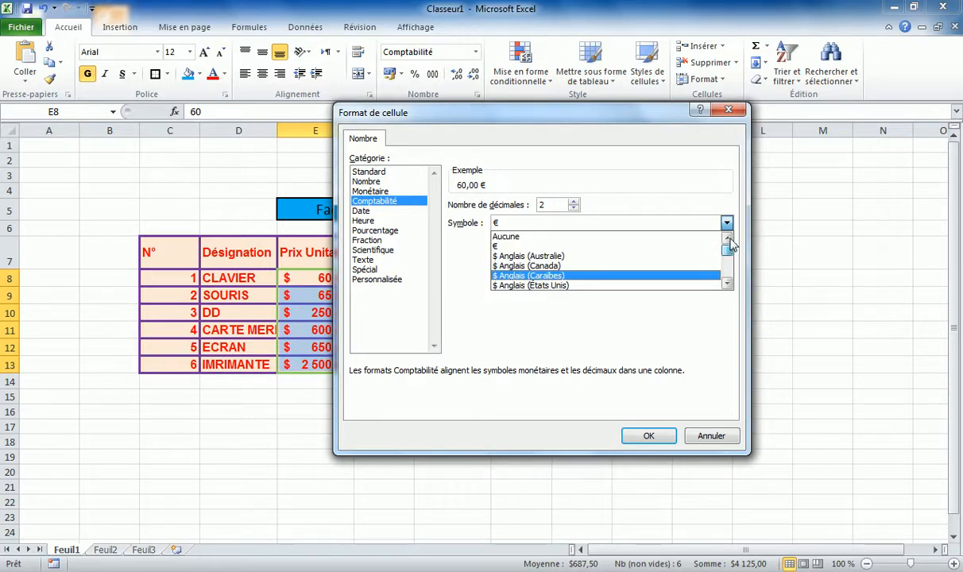
{"action": "left_click", "coordinate": [727, 283]}
{"action": "left_click", "coordinate": [727, 283]}
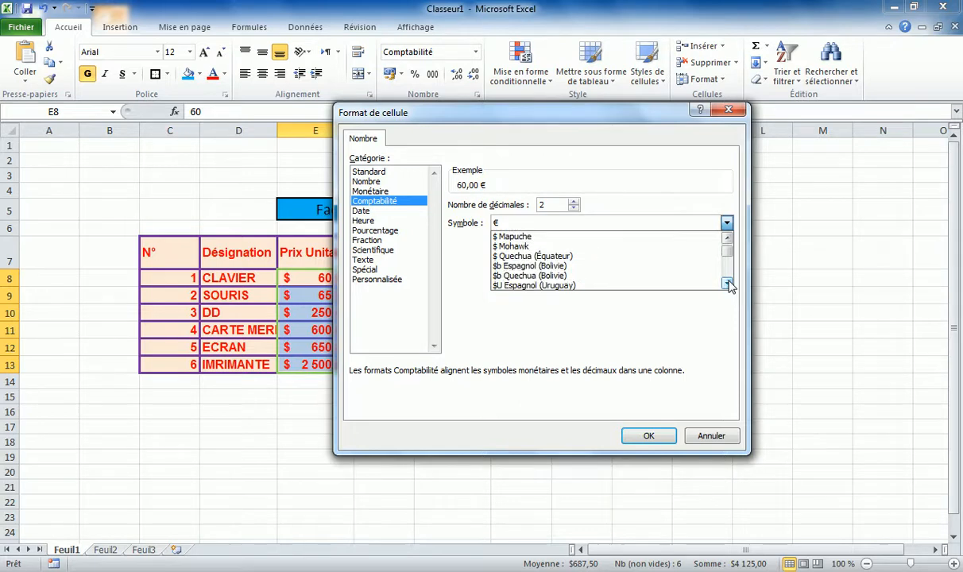
{"action": "left_click", "coordinate": [728, 284]}
{"action": "left_click", "coordinate": [729, 284]}
{"action": "left_click", "coordinate": [729, 285]}
{"action": "left_click", "coordinate": [729, 285]}
{"action": "left_click", "coordinate": [728, 284]}
{"action": "left_click", "coordinate": [728, 285]}
{"action": "left_click", "coordinate": [729, 285]}
{"action": "left_click", "coordinate": [729, 285]}
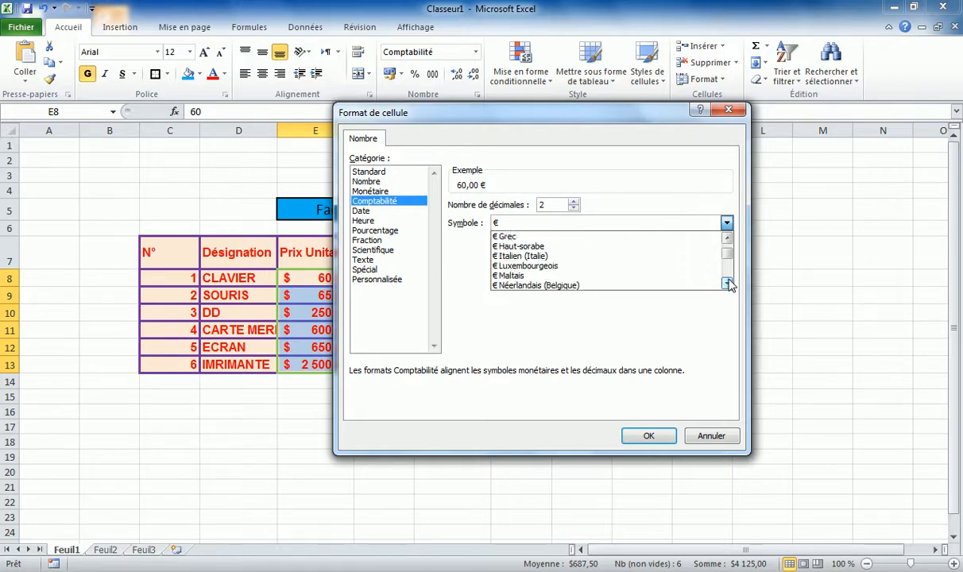
{"action": "left_click_drag", "start_coordinate": [730, 263], "coordinate": [729, 258]}
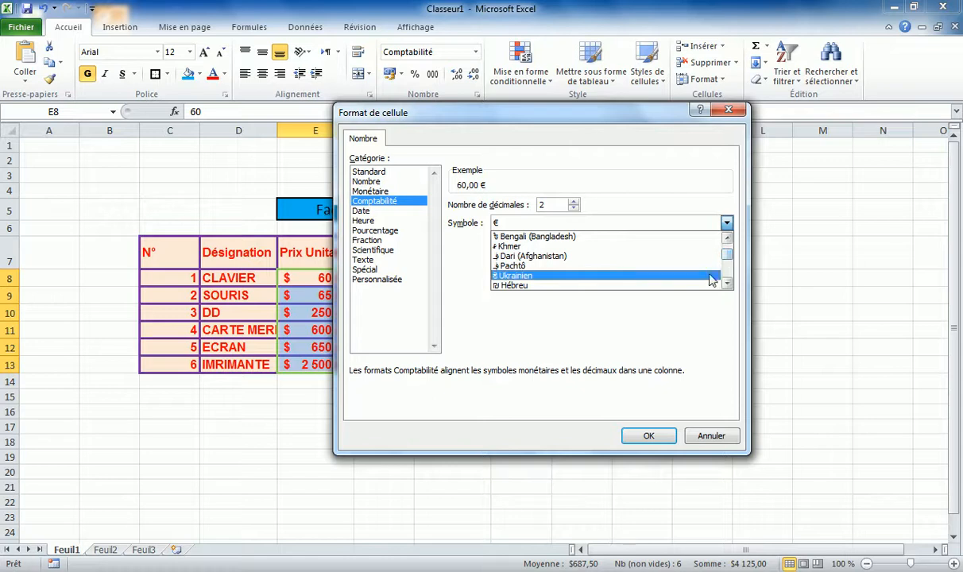
{"action": "left_click", "coordinate": [727, 284]}
{"action": "left_click", "coordinate": [728, 284]}
{"action": "left_click", "coordinate": [727, 284]}
{"action": "left_click", "coordinate": [727, 285]}
{"action": "left_click", "coordinate": [727, 284]}
{"action": "left_click", "coordinate": [728, 283]}
{"action": "left_click", "coordinate": [728, 284]}
{"action": "left_click", "coordinate": [728, 284]}
{"action": "left_click", "coordinate": [728, 284]}
{"action": "left_click", "coordinate": [728, 283]}
{"action": "left_click", "coordinate": [728, 283]}
{"action": "left_click", "coordinate": [728, 284]}
{"action": "left_click", "coordinate": [727, 283]}
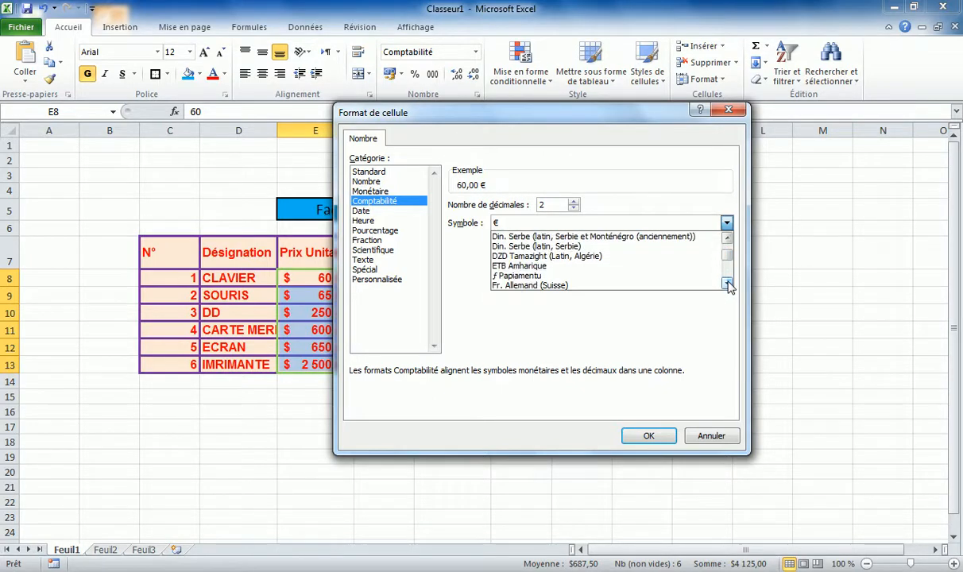
{"action": "left_click", "coordinate": [727, 237]}
{"action": "left_click", "coordinate": [727, 237]}
{"action": "left_click", "coordinate": [727, 238]}
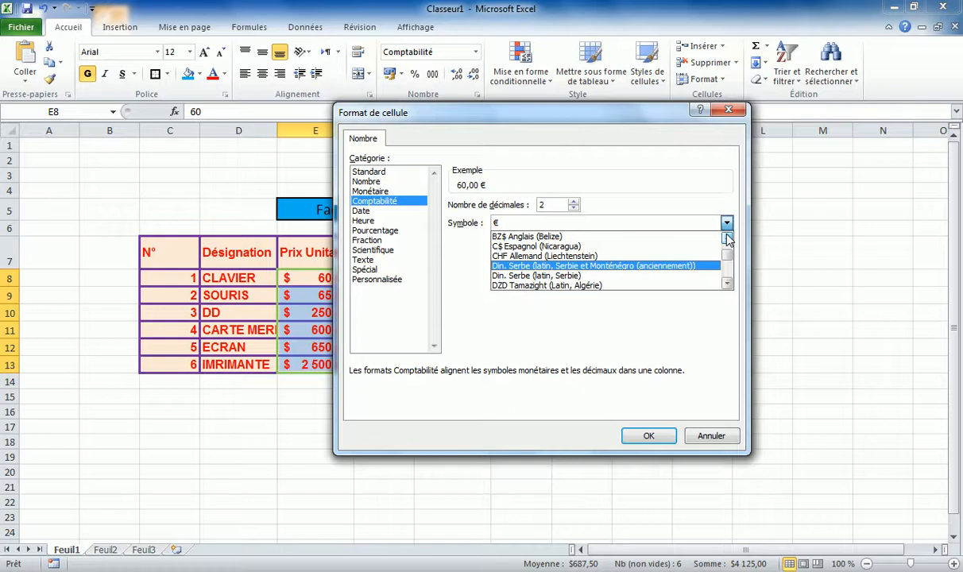
{"action": "left_click", "coordinate": [728, 284]}
{"action": "left_click", "coordinate": [728, 283]}
{"action": "left_click", "coordinate": [727, 284]}
{"action": "left_click", "coordinate": [727, 284]}
{"action": "left_click", "coordinate": [728, 284]}
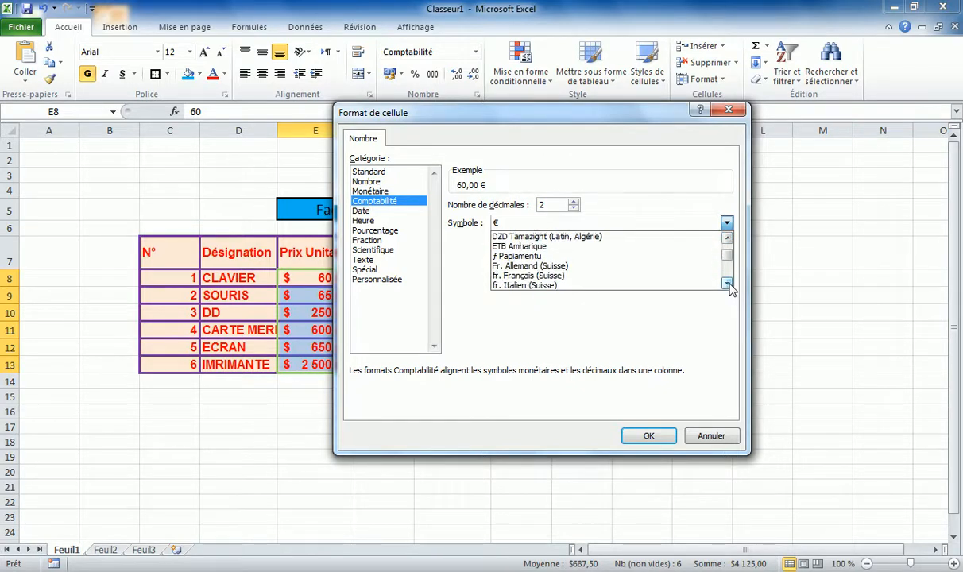
{"action": "double_click", "coordinate": [727, 284]}
{"action": "double_click", "coordinate": [728, 284]}
{"action": "left_click", "coordinate": [727, 284]}
{"action": "double_click", "coordinate": [727, 284]}
{"action": "double_click", "coordinate": [728, 283]}
{"action": "double_click", "coordinate": [728, 284]}
{"action": "left_click", "coordinate": [728, 284]}
{"action": "double_click", "coordinate": [728, 284]}
{"action": "double_click", "coordinate": [728, 284]}
{"action": "left_click", "coordinate": [727, 284]}
{"action": "mouse_move", "coordinate": [729, 262]}
{"action": "left_mouse_down"}
{"action": "mouse_move", "coordinate": [732, 274]}
{"action": "mouse_move", "coordinate": [737, 266]}
{"action": "left_mouse_up"}
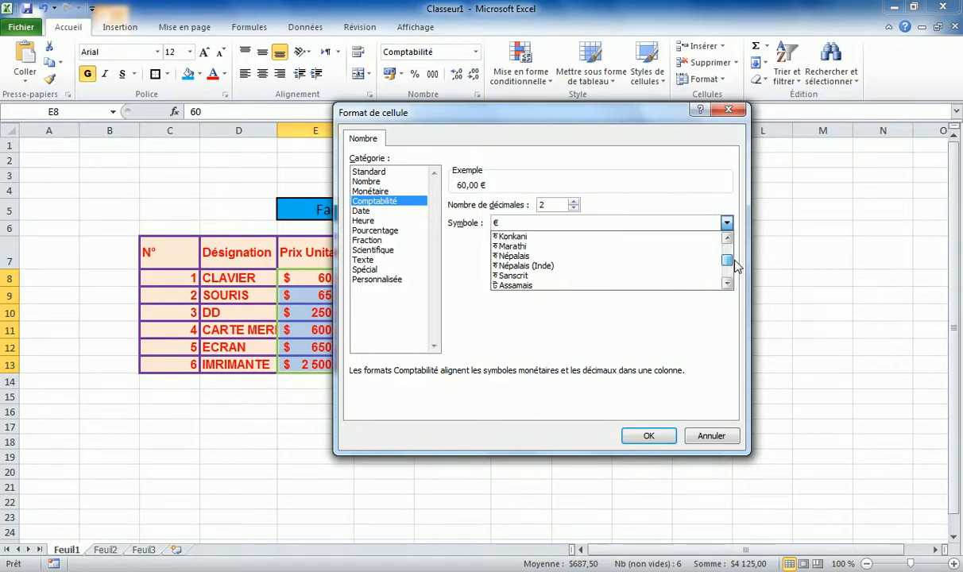
{"action": "left_click", "coordinate": [530, 222]}
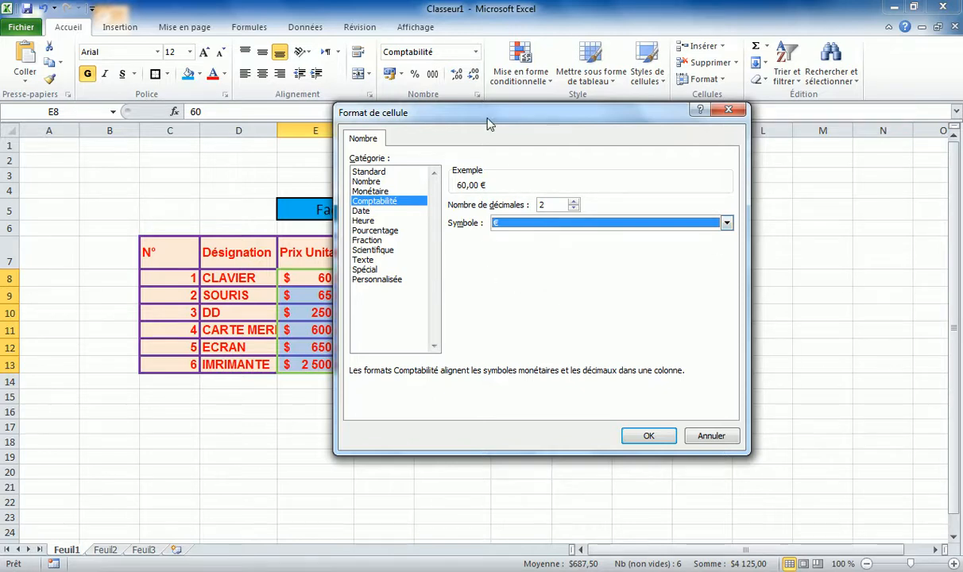
Apply the € accounting format with 0 decimals to the unit prices in E8:E13
{"action": "left_click_drag", "start_coordinate": [490, 119], "coordinate": [623, 144]}
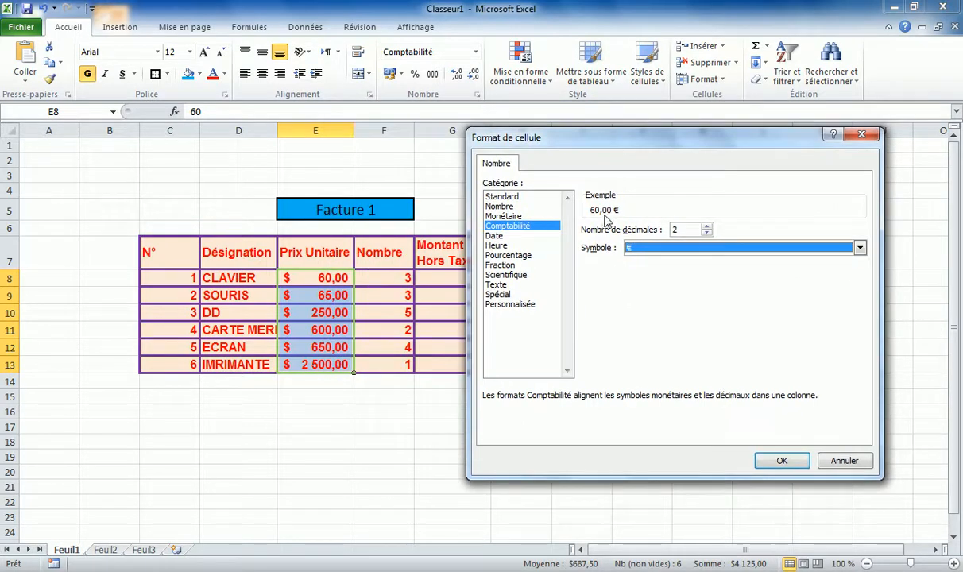
{"action": "left_click", "coordinate": [706, 227]}
{"action": "left_click", "coordinate": [706, 227]}
{"action": "left_click", "coordinate": [706, 233]}
{"action": "left_click", "coordinate": [706, 233]}
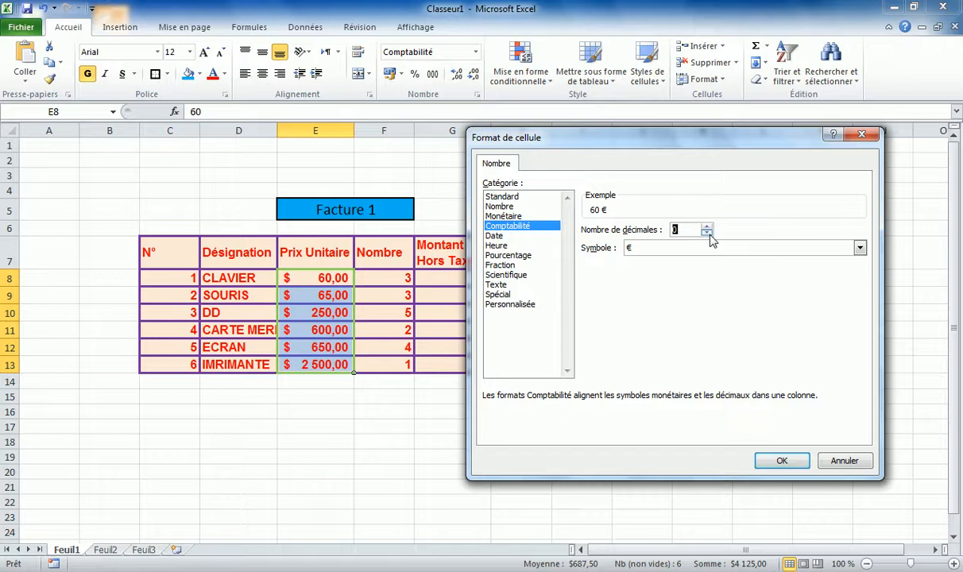
{"action": "left_click", "coordinate": [780, 467]}
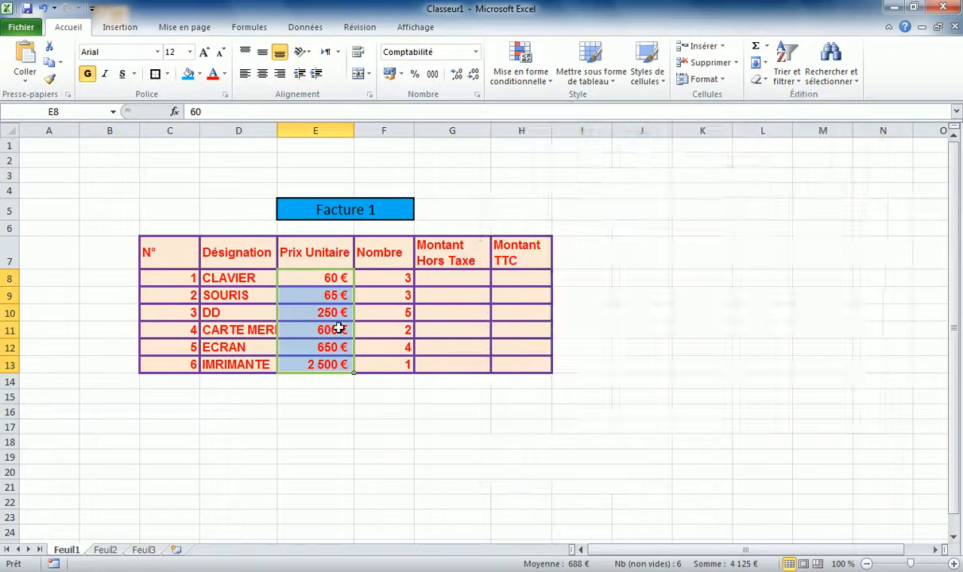
Reapply the € Français (France) accounting format to E8:E13 and set its number of decimals to 0
{"action": "left_click", "coordinate": [401, 73]}
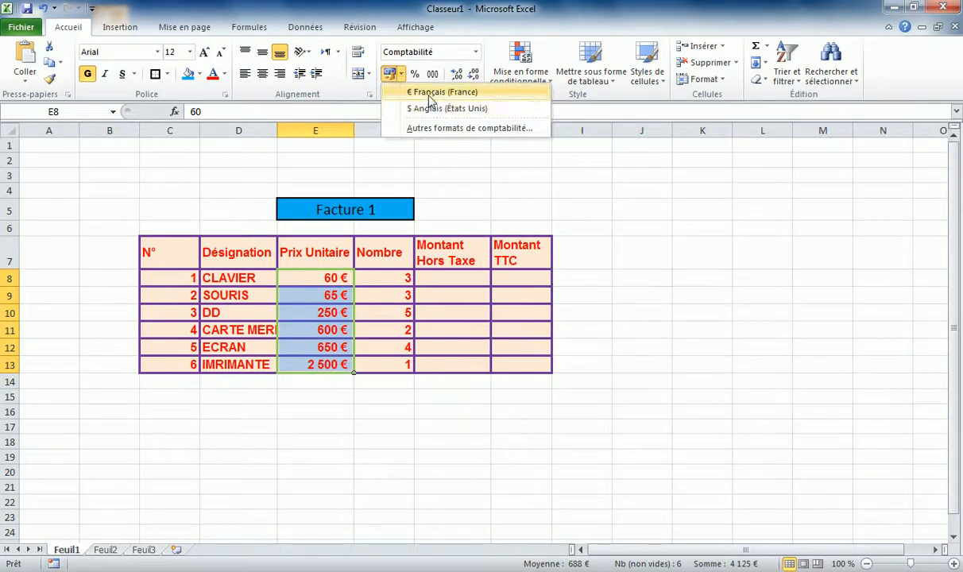
{"action": "left_click", "coordinate": [421, 91]}
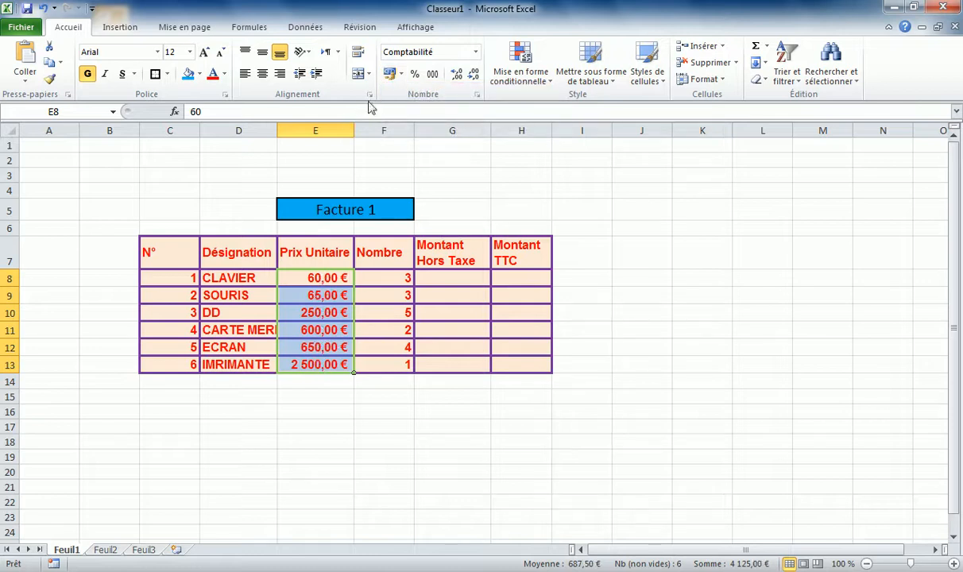
{"action": "left_click", "coordinate": [402, 75]}
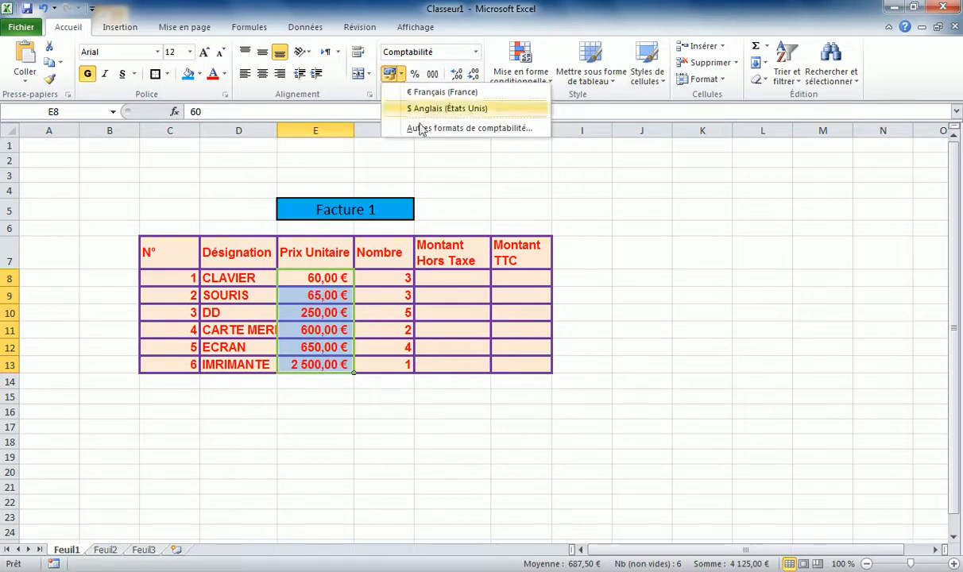
{"action": "left_click", "coordinate": [458, 129]}
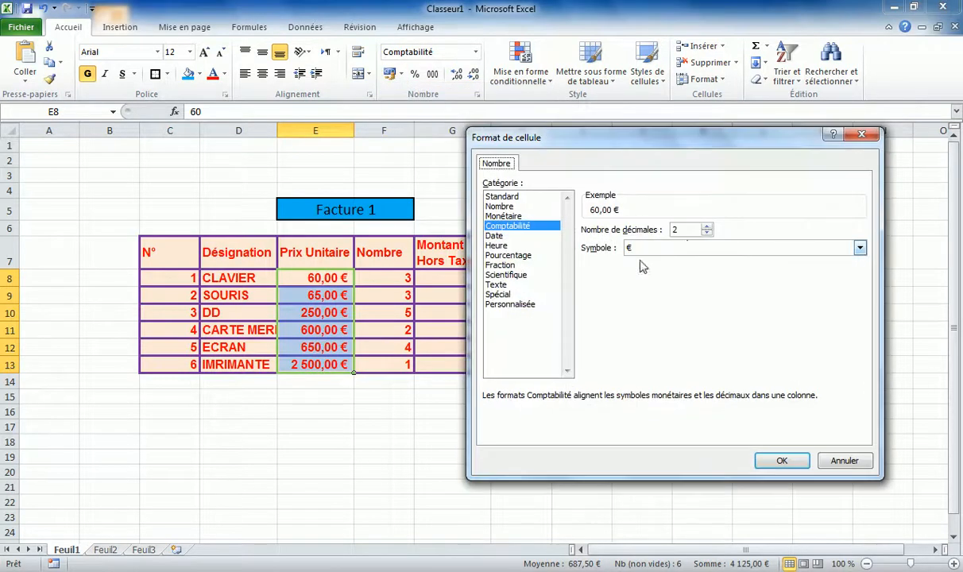
{"action": "left_click", "coordinate": [707, 233]}
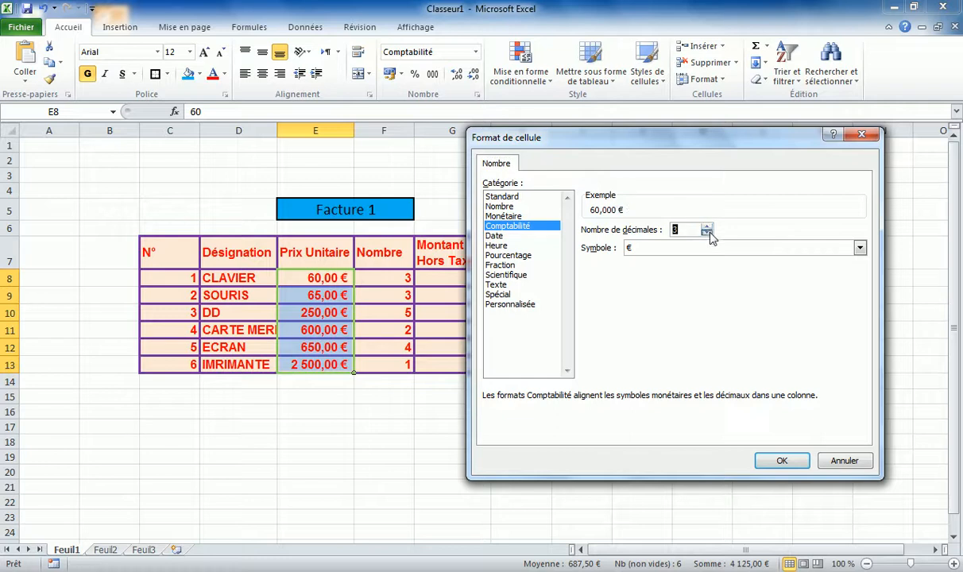
{"action": "left_click", "coordinate": [707, 234]}
{"action": "left_click", "coordinate": [768, 459]}
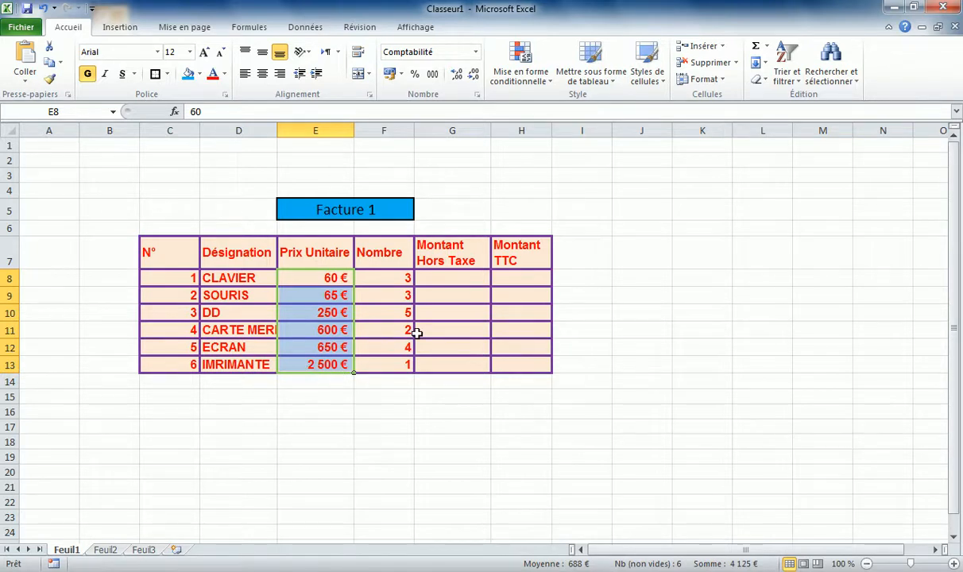
Enter the formula =E8*F8 in G8 to calculate the pre-tax amount for CLAVIER
{"action": "left_click", "coordinate": [459, 278]}
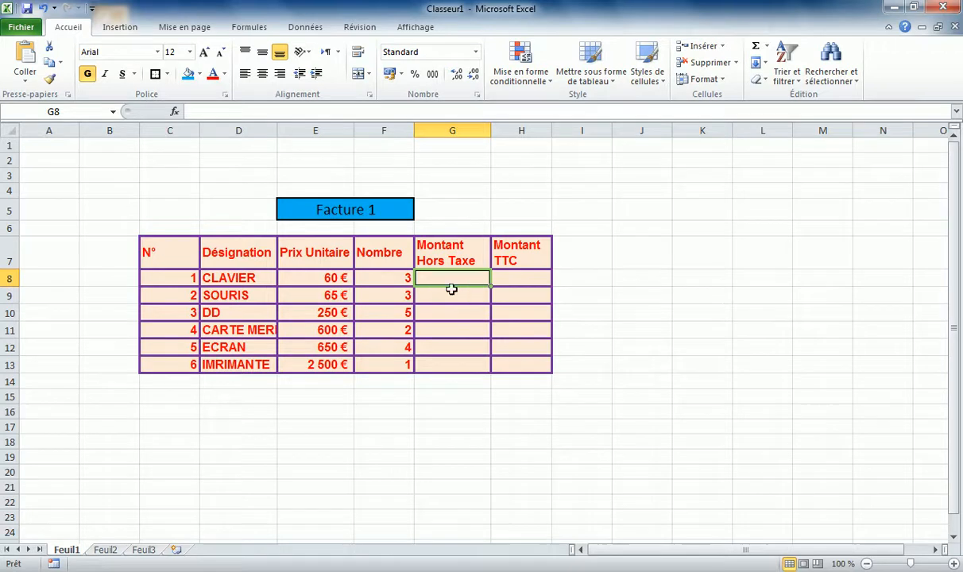
{"action": "left_click", "coordinate": [319, 279]}
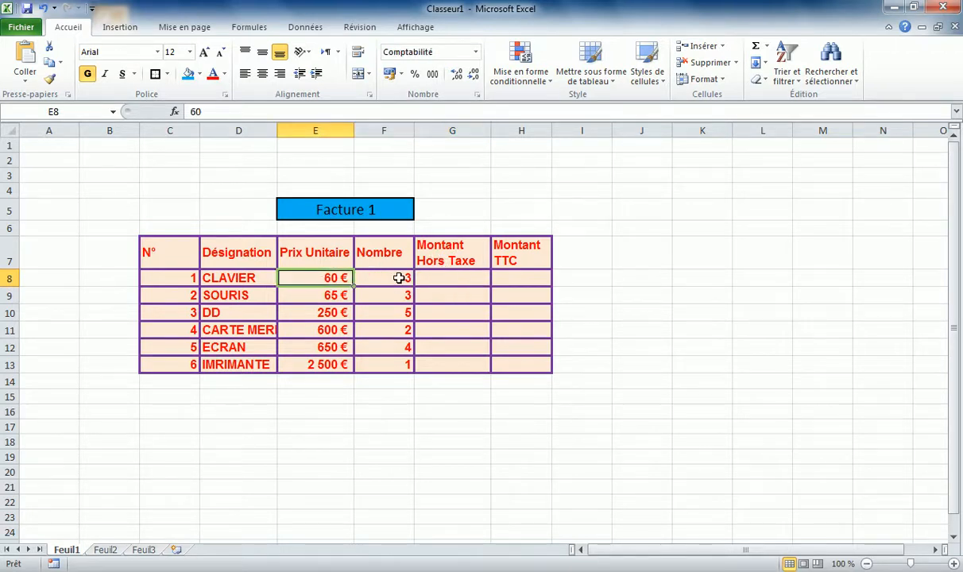
{"action": "left_click", "coordinate": [399, 278]}
{"action": "left_click", "coordinate": [445, 280]}
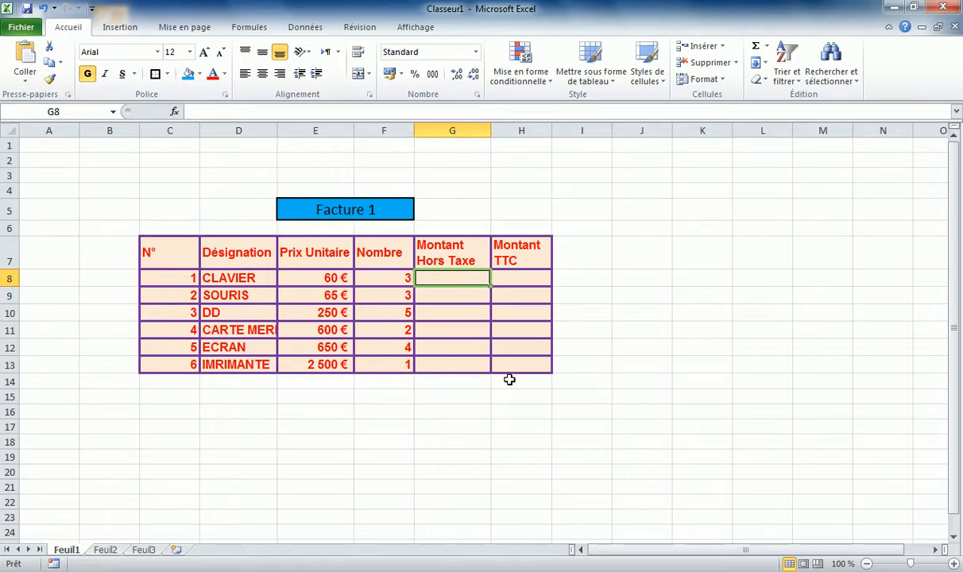
{"action": "type", "text": "="}
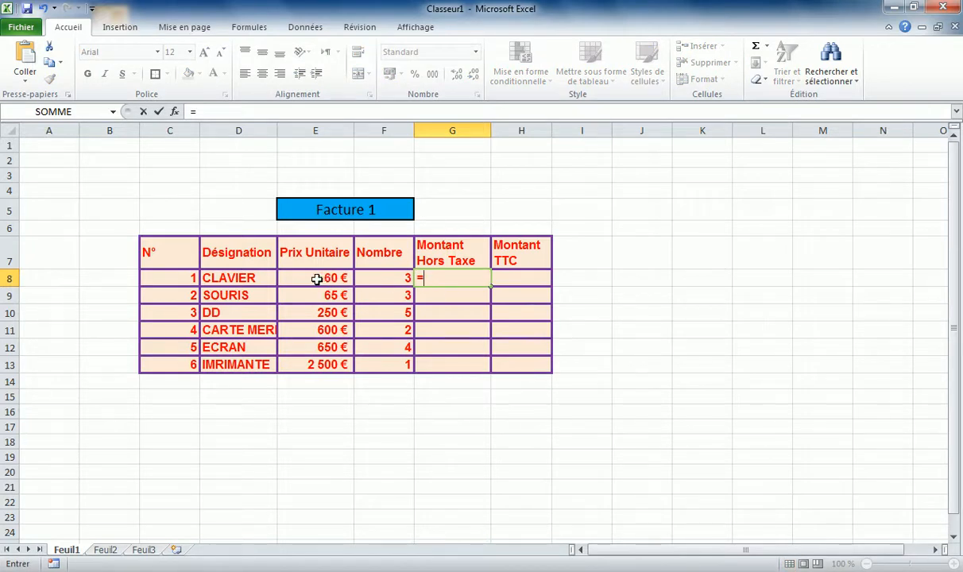
{"action": "left_click", "coordinate": [327, 278]}
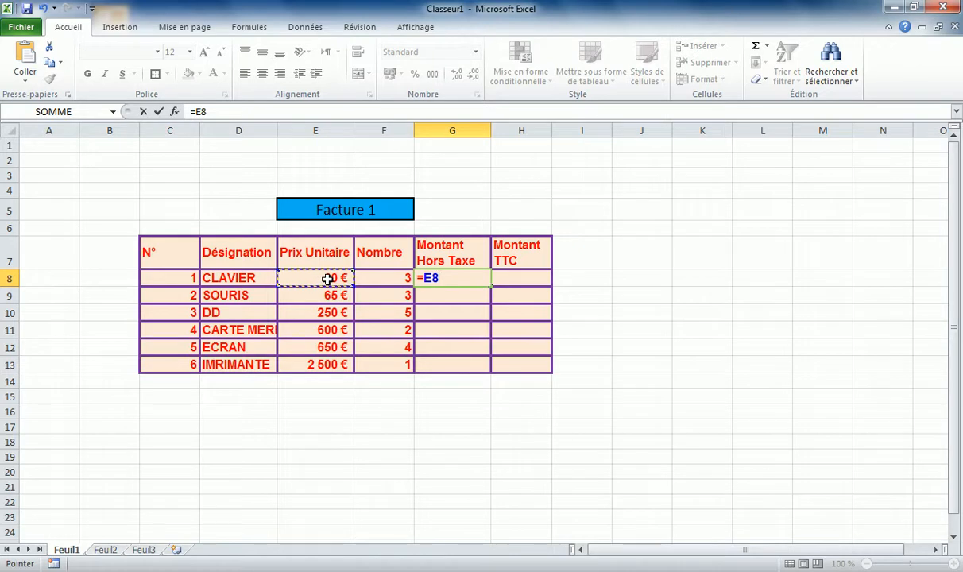
{"action": "type", "text": "µ"}
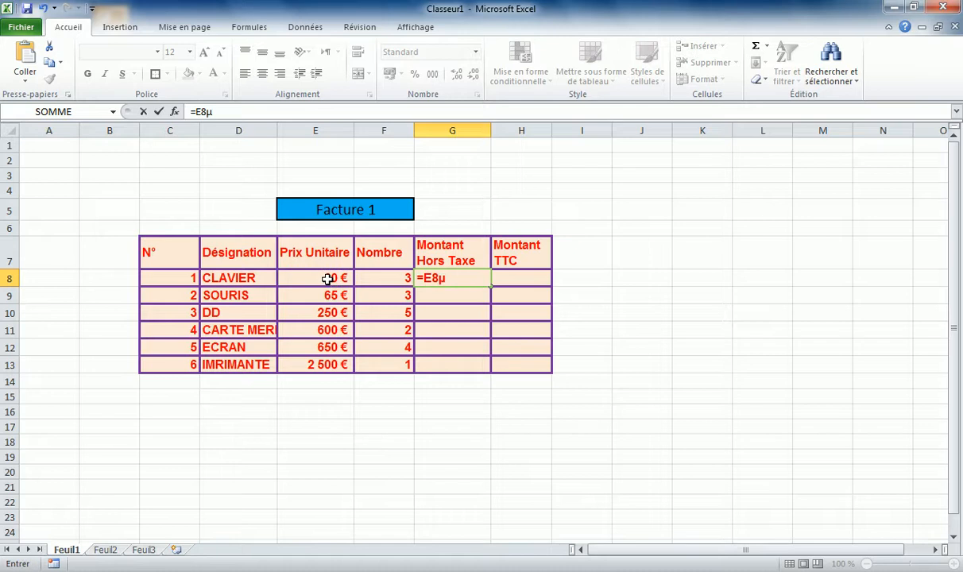
{"action": "key", "text": "BackSpace"}
{"action": "type", "text": "µ"}
{"action": "key", "text": "BackSpace"}
{"action": "type", "text": "*"}
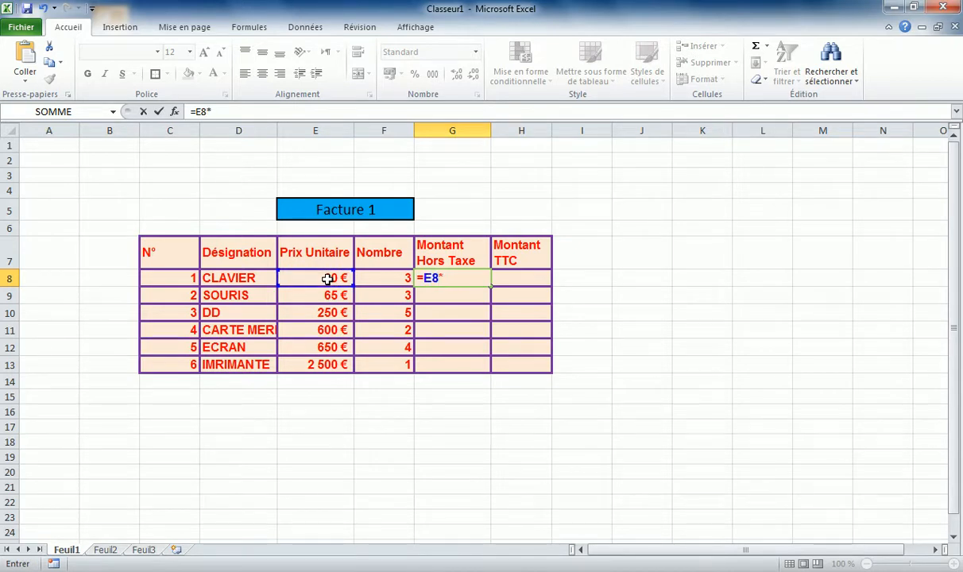
{"action": "left_click", "coordinate": [384, 279]}
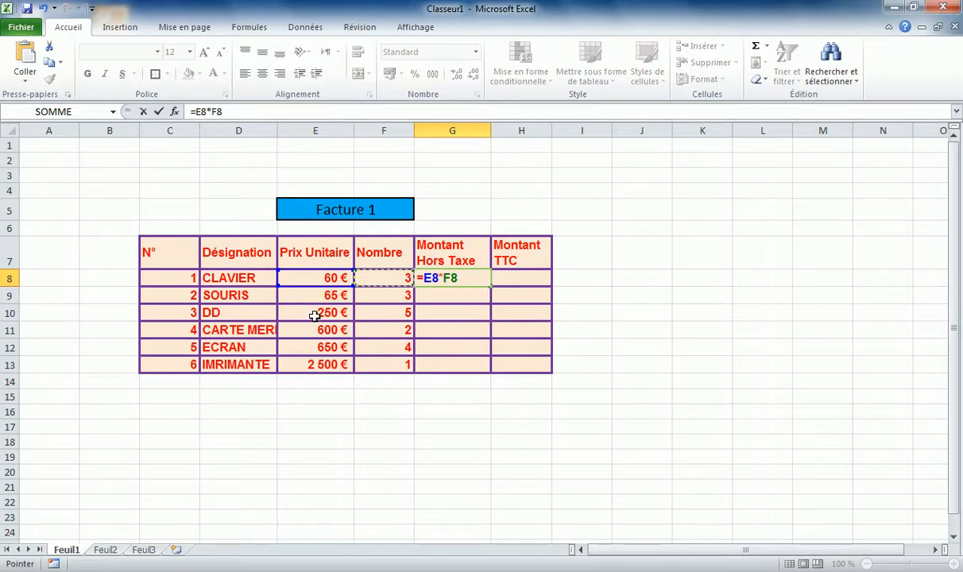
{"action": "key", "text": "Return"}
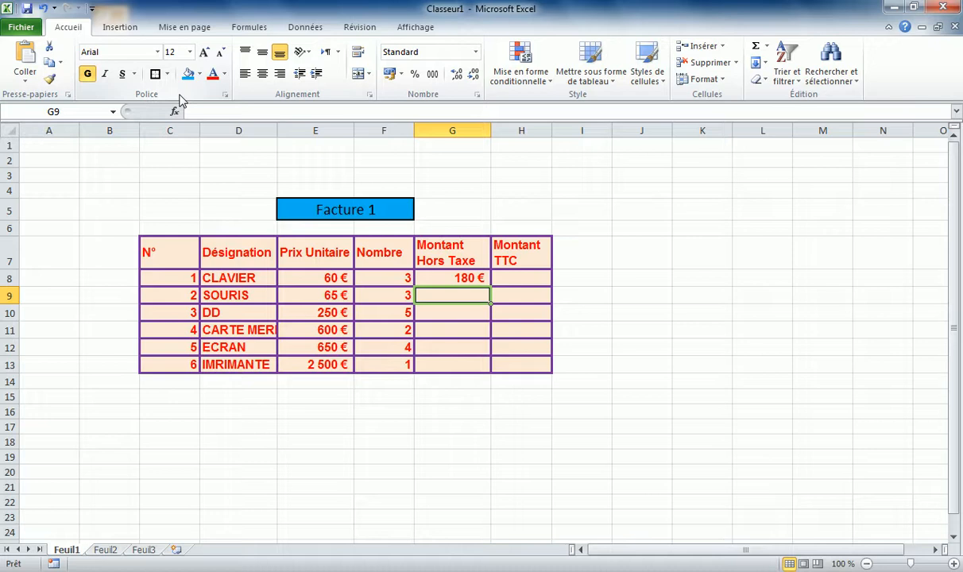
{"action": "left_click", "coordinate": [766, 47]}
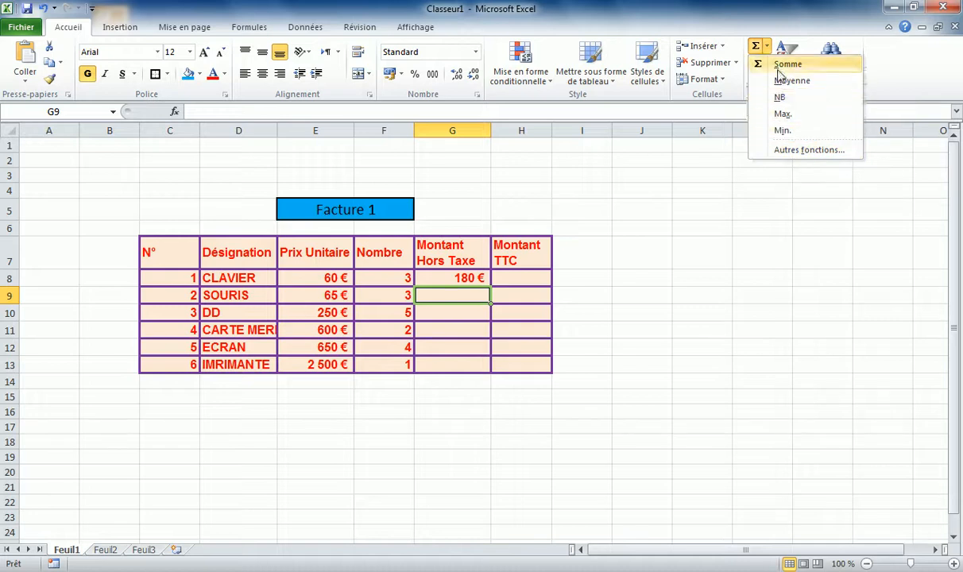
{"action": "left_click", "coordinate": [803, 158]}
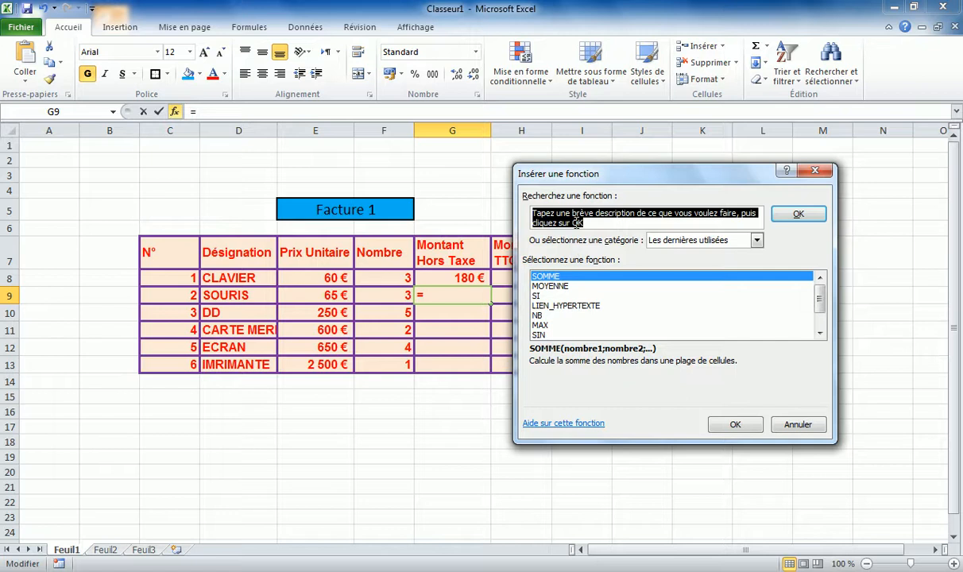
{"action": "left_click_drag", "start_coordinate": [588, 177], "coordinate": [530, 183]}
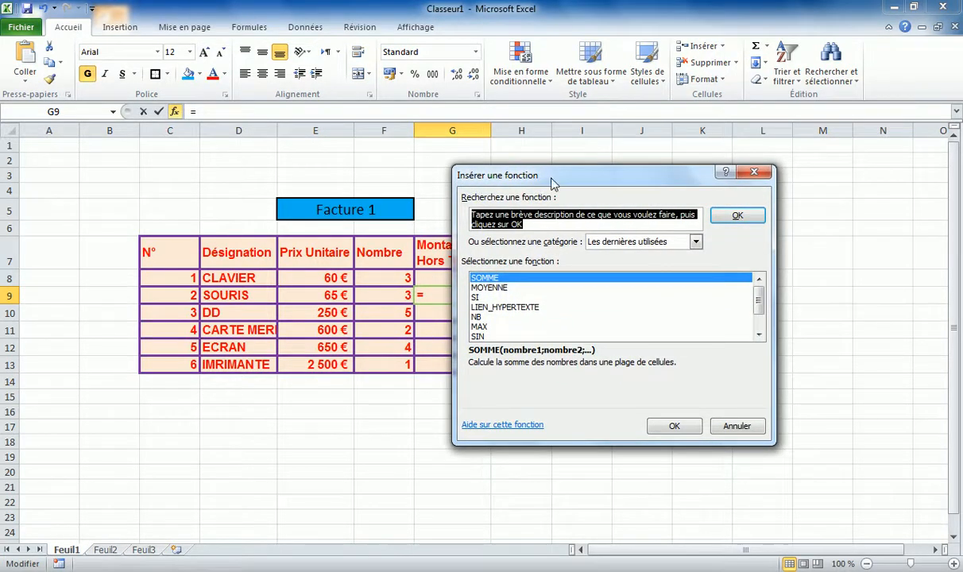
{"action": "left_click", "coordinate": [737, 427]}
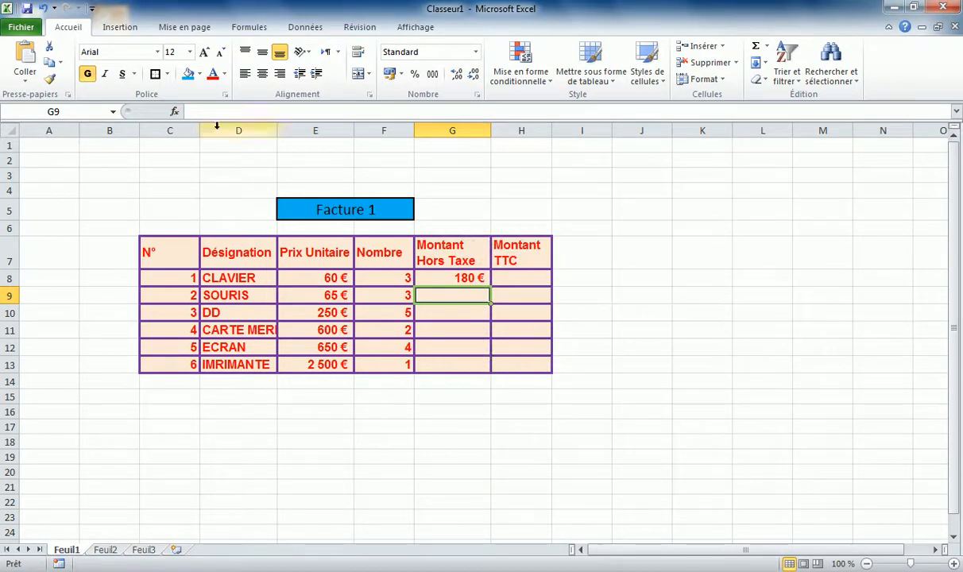
Start inserting a function in G9 and examine the recently used functions, including the descriptions of MOYENNE and SI
{"action": "left_click", "coordinate": [175, 112]}
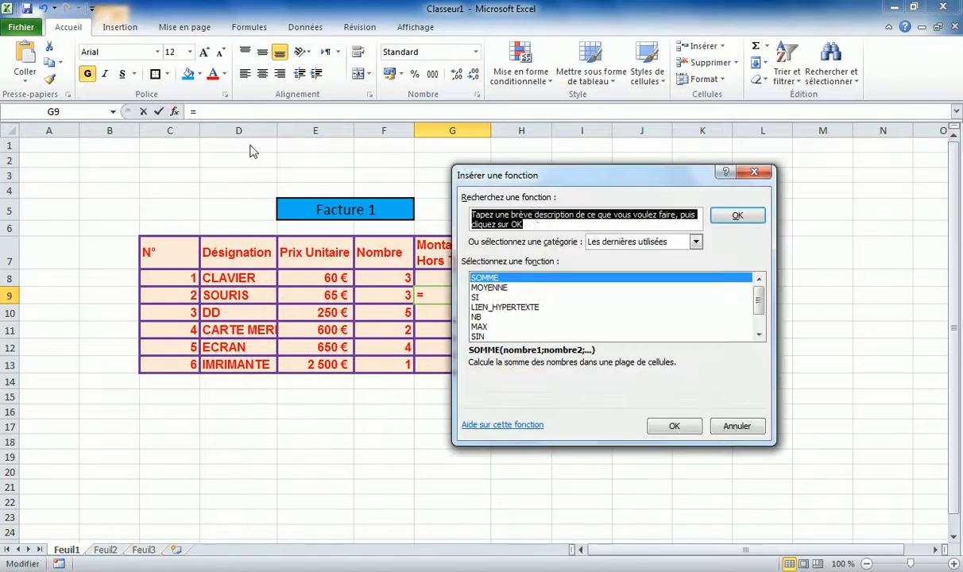
{"action": "left_click_drag", "start_coordinate": [530, 175], "coordinate": [565, 176]}
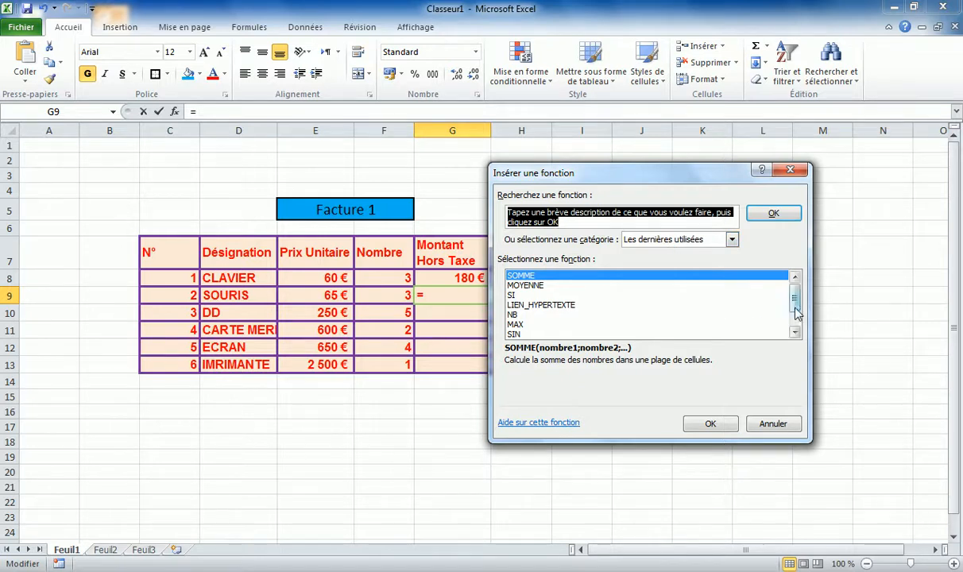
{"action": "scroll", "coordinate": [757, 300], "scroll_direction": "down", "scroll_amount": 1}
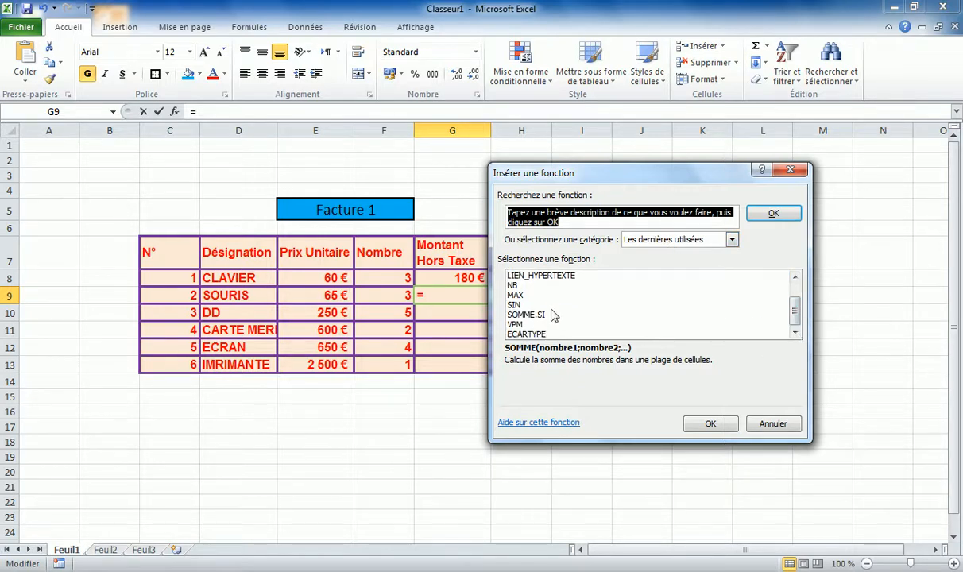
{"action": "scroll", "coordinate": [531, 299], "scroll_direction": "up", "scroll_amount": 1}
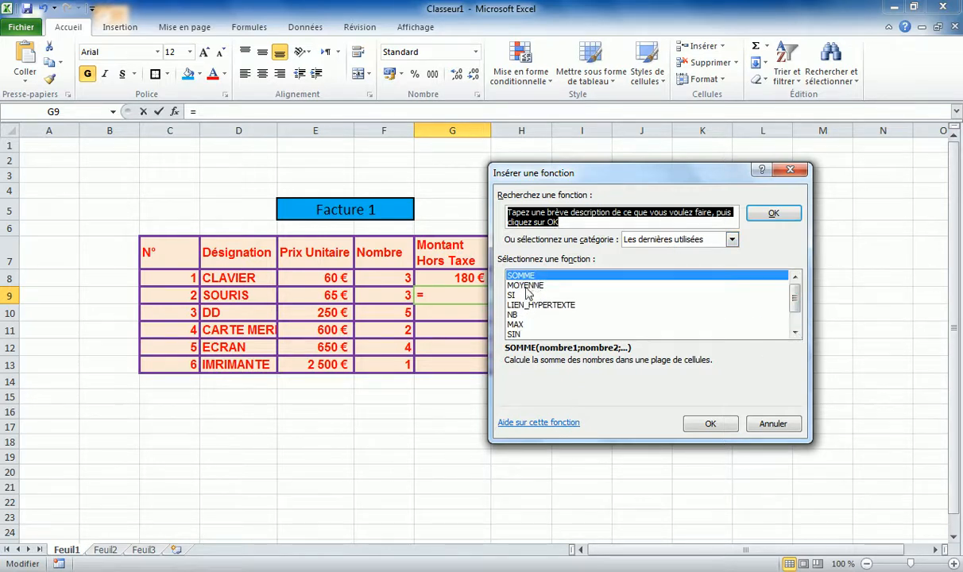
{"action": "left_click", "coordinate": [523, 276]}
{"action": "left_click", "coordinate": [523, 286]}
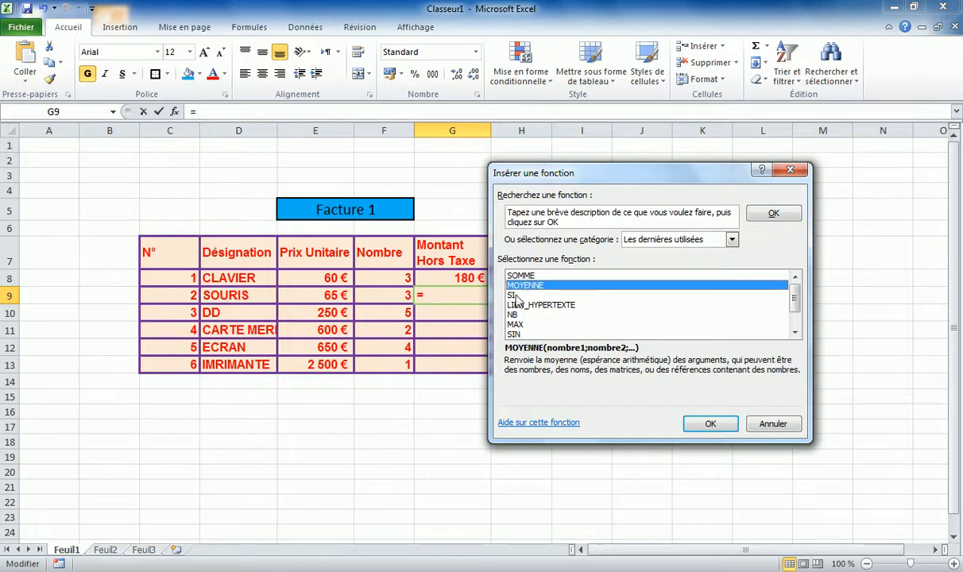
{"action": "left_click", "coordinate": [523, 295]}
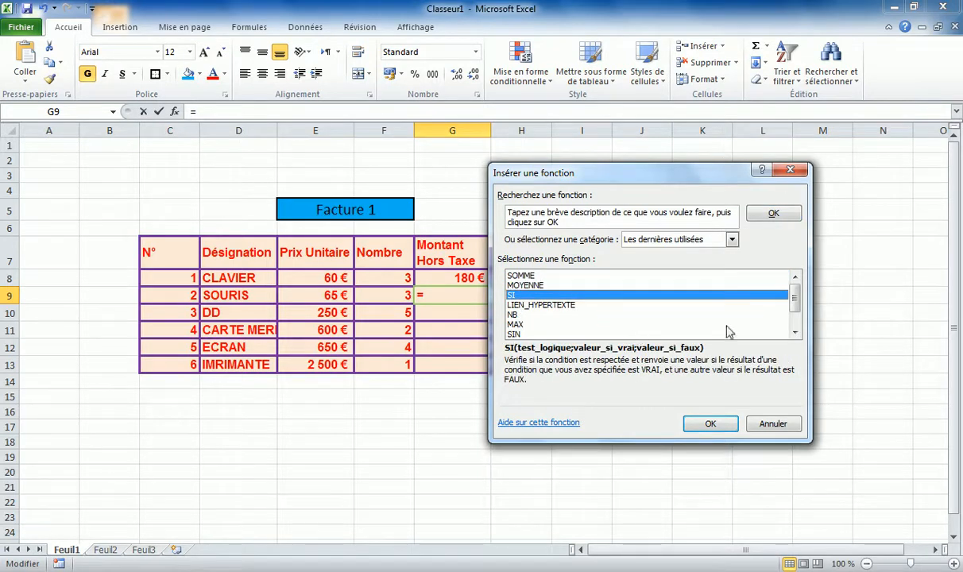
{"action": "left_click", "coordinate": [794, 333]}
{"action": "left_click", "coordinate": [794, 333]}
{"action": "left_click", "coordinate": [794, 333]}
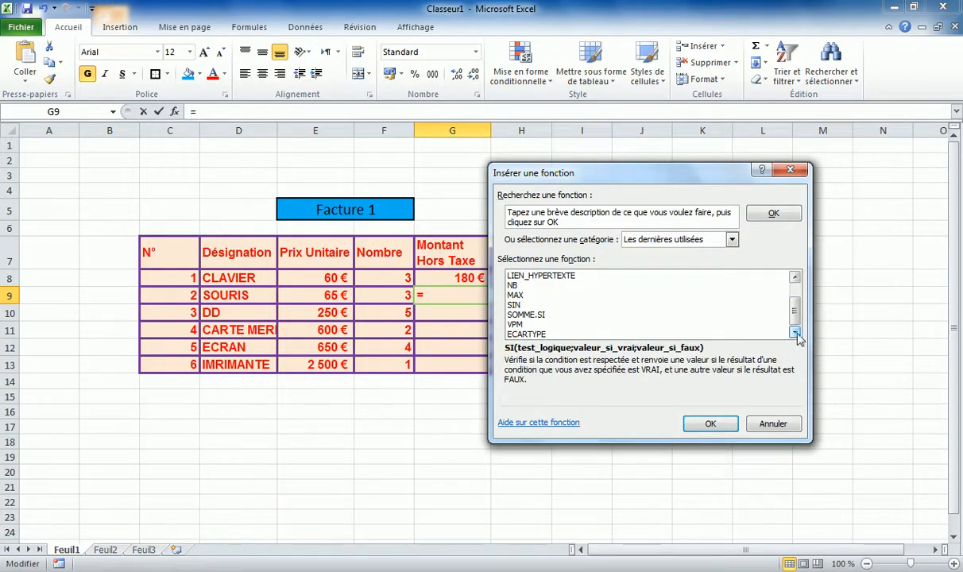
Choose the PRODUIT function from the Math & Trigo category for the SOURIS pre-tax amount in G9
{"action": "left_click", "coordinate": [691, 237]}
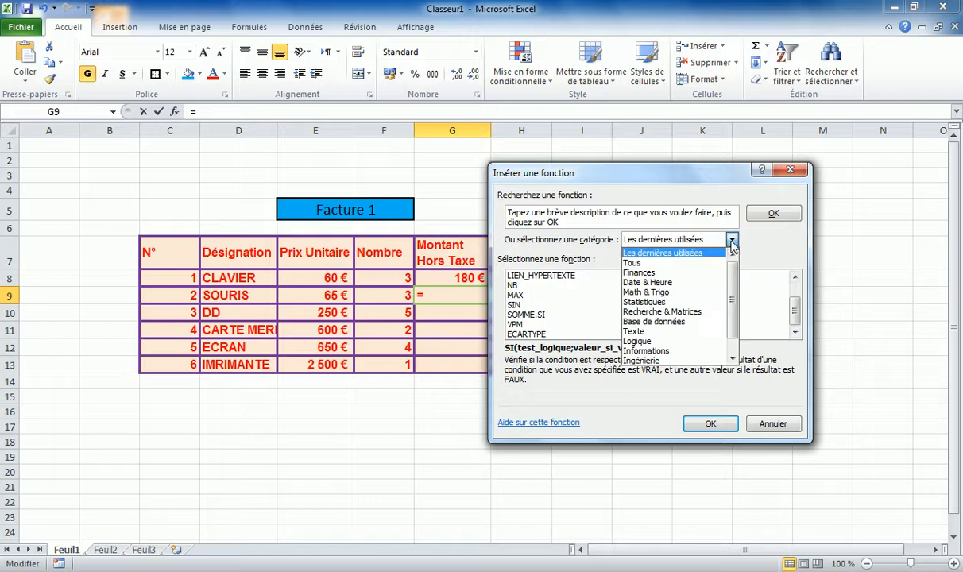
{"action": "left_click", "coordinate": [650, 293]}
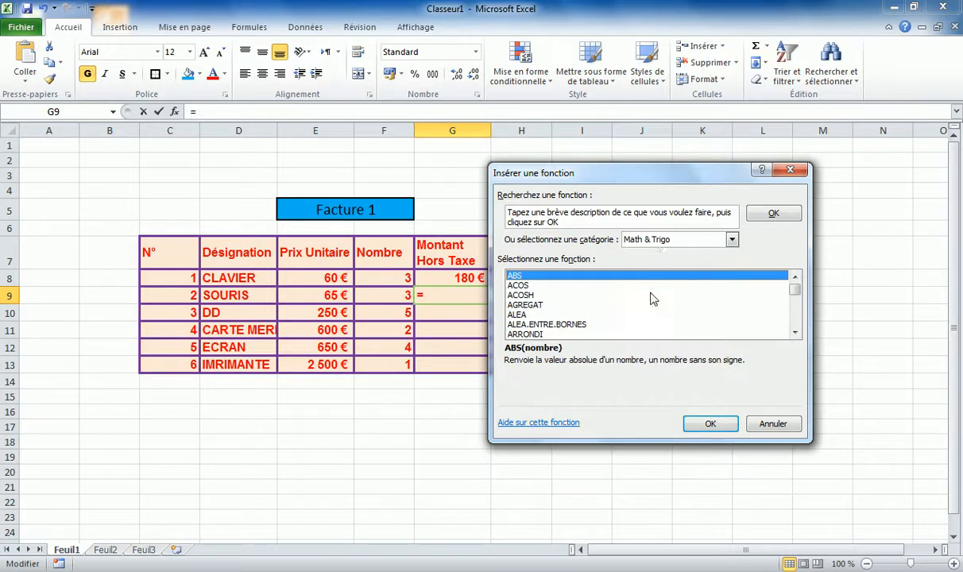
{"action": "left_click", "coordinate": [523, 296]}
{"action": "left_click", "coordinate": [524, 306]}
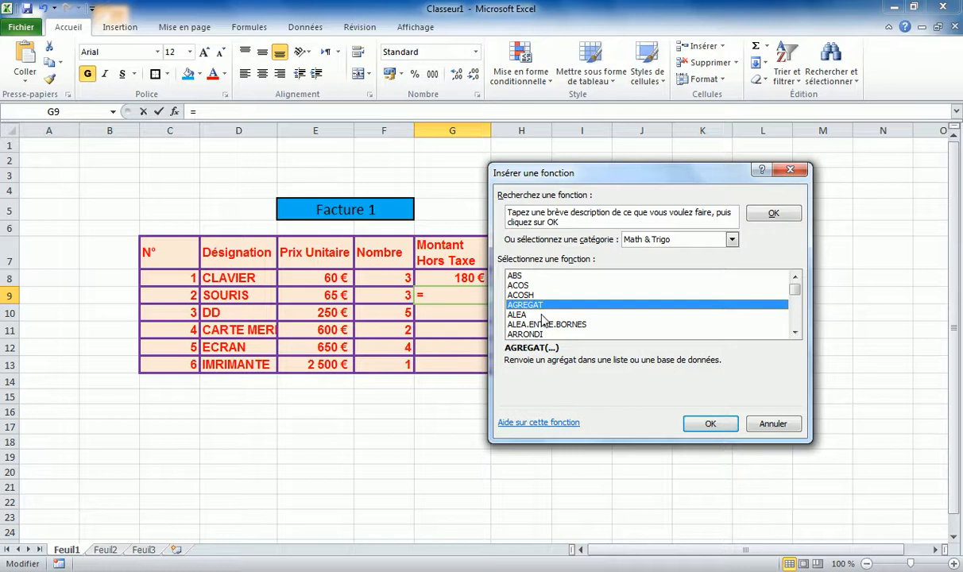
{"action": "key", "text": "p"}
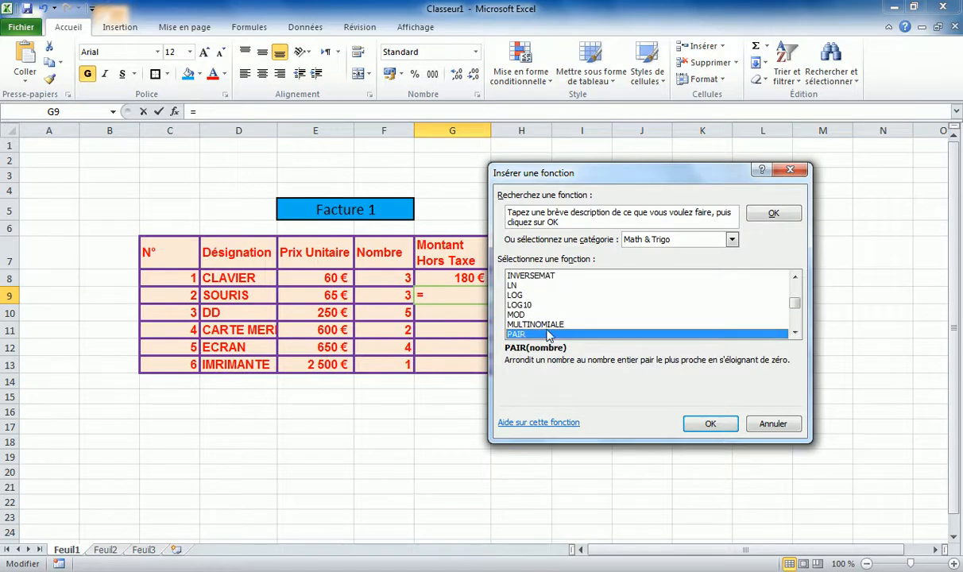
{"action": "left_click", "coordinate": [794, 332]}
{"action": "left_click", "coordinate": [794, 333]}
{"action": "left_click", "coordinate": [794, 332]}
{"action": "left_click", "coordinate": [794, 332]}
{"action": "left_click", "coordinate": [795, 332]}
{"action": "left_click", "coordinate": [795, 332]}
{"action": "left_click", "coordinate": [795, 332]}
{"action": "left_click", "coordinate": [794, 332]}
{"action": "left_click", "coordinate": [795, 332]}
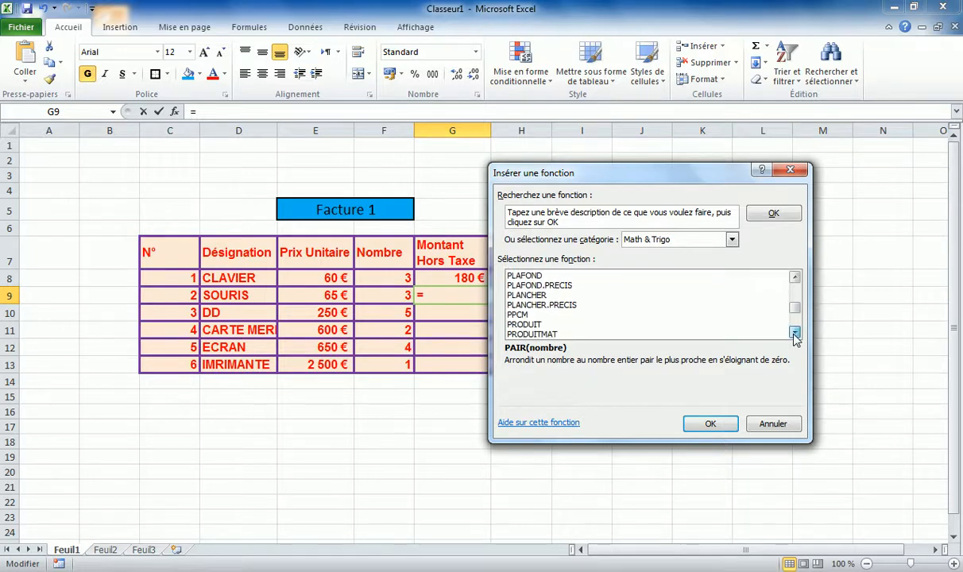
{"action": "left_click", "coordinate": [532, 324]}
{"action": "left_click", "coordinate": [710, 424]}
Set the PRODUIT function's first argument to E9:F9 and insert the formula in G9
{"action": "left_click_drag", "start_coordinate": [539, 197], "coordinate": [645, 195]}
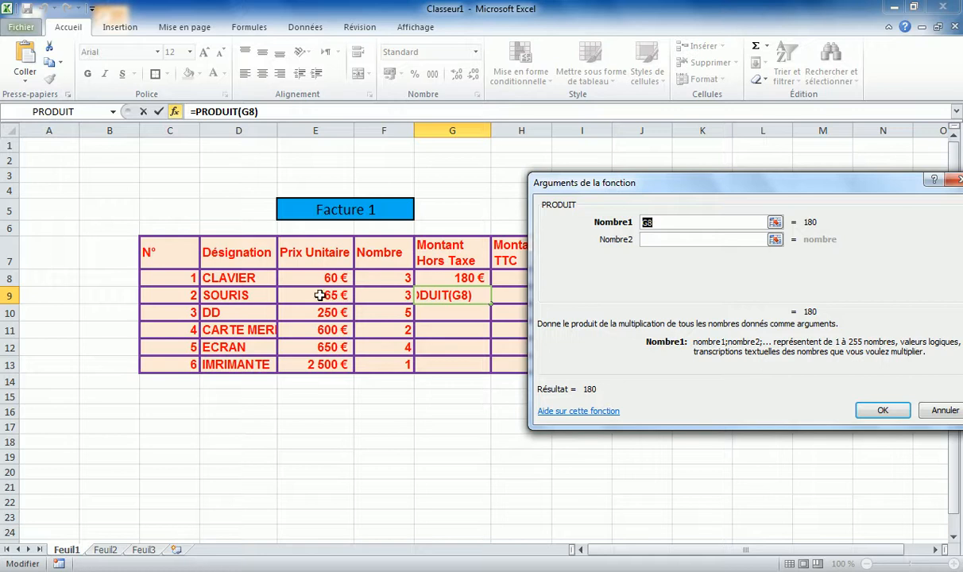
{"action": "left_click_drag", "start_coordinate": [318, 295], "coordinate": [371, 298]}
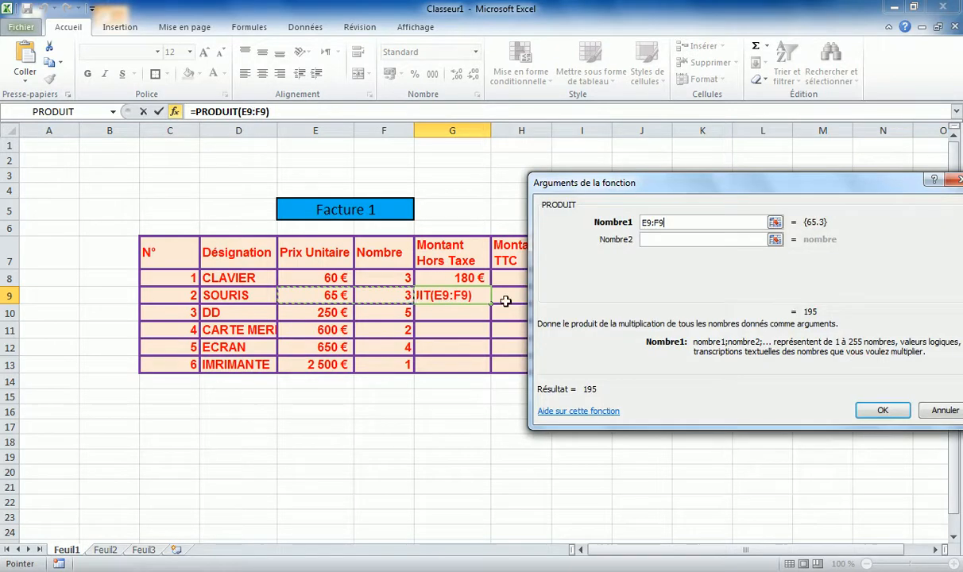
{"action": "left_click", "coordinate": [880, 412]}
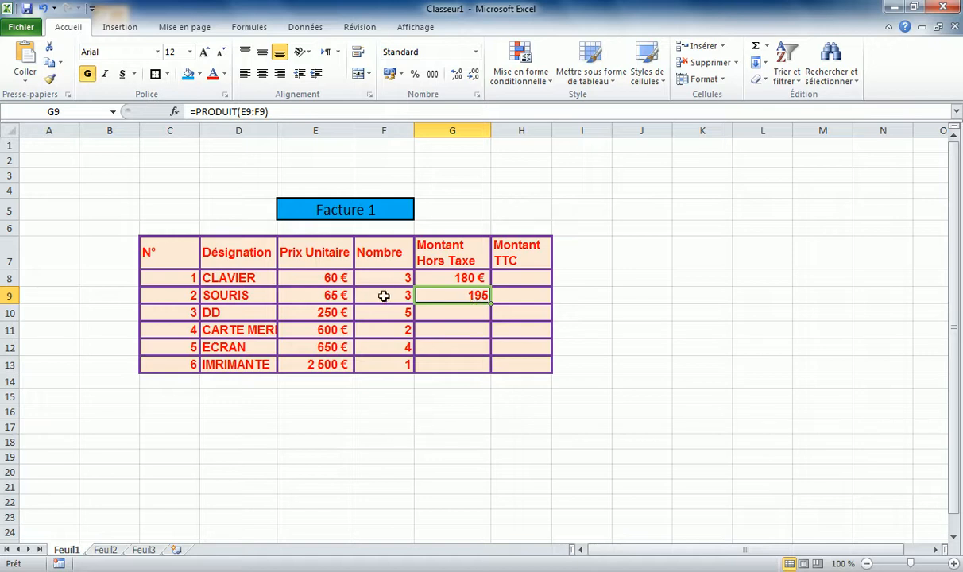
Compare the formulas in G8 and G9, fill the PRODUIT formula from G9 down to G13 and check the copy in G10
{"action": "left_click", "coordinate": [464, 277]}
{"action": "left_click", "coordinate": [465, 295]}
{"action": "left_click", "coordinate": [462, 277]}
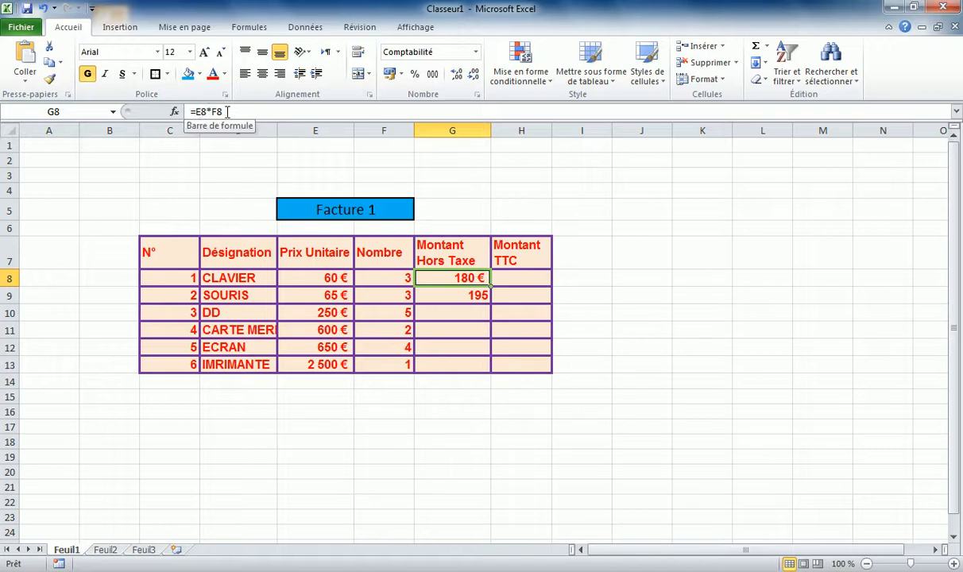
{"action": "left_click", "coordinate": [451, 293]}
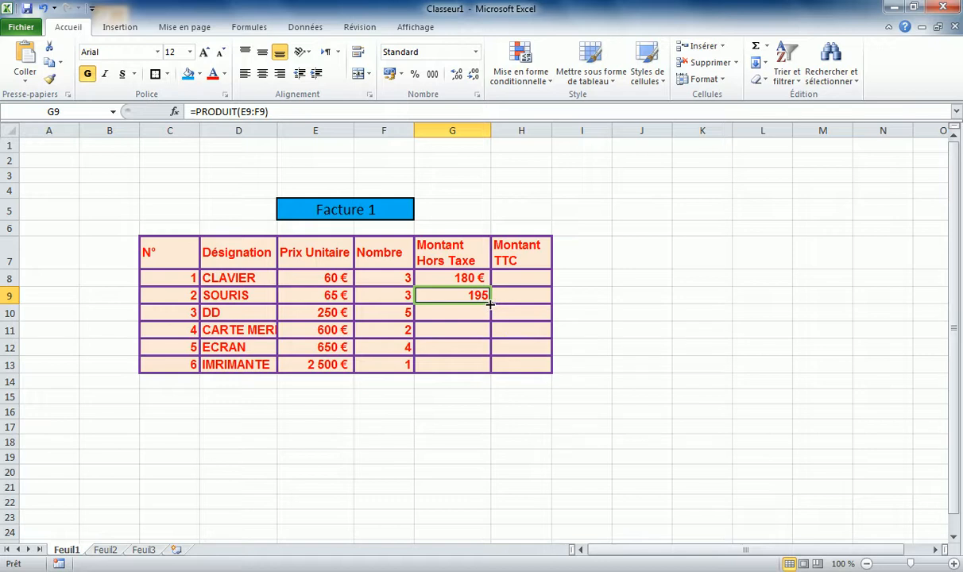
{"action": "left_click_drag", "start_coordinate": [491, 304], "coordinate": [488, 369]}
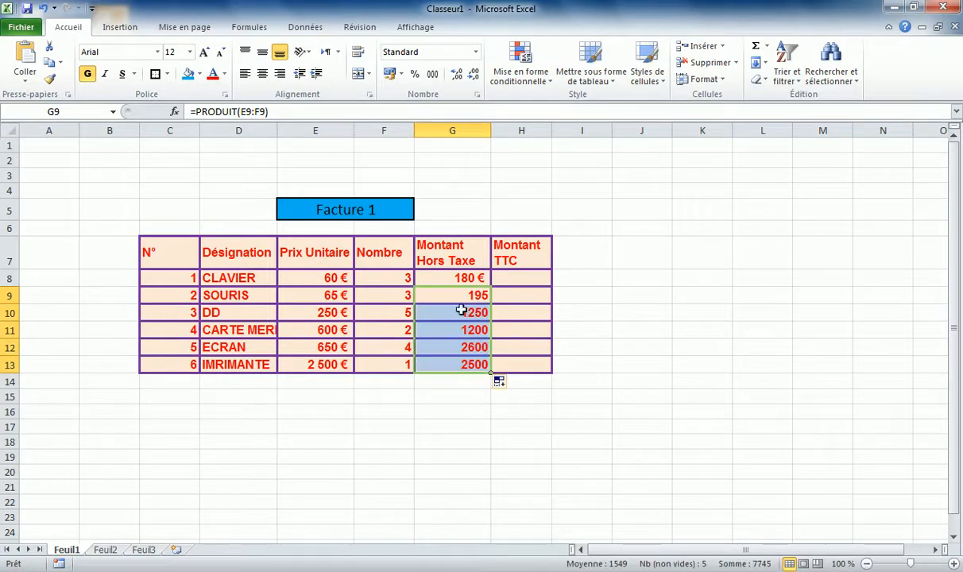
{"action": "left_click", "coordinate": [468, 296]}
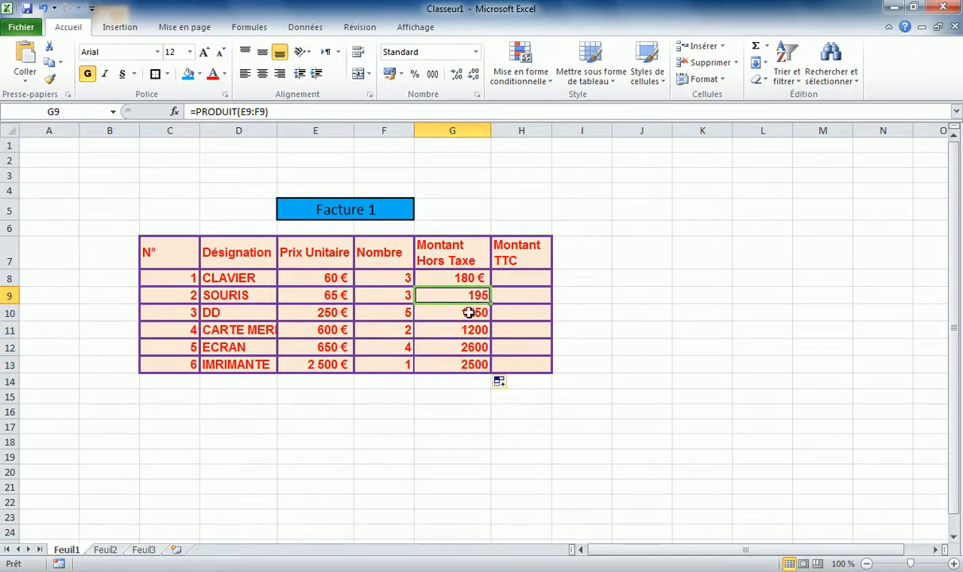
{"action": "left_click", "coordinate": [468, 311]}
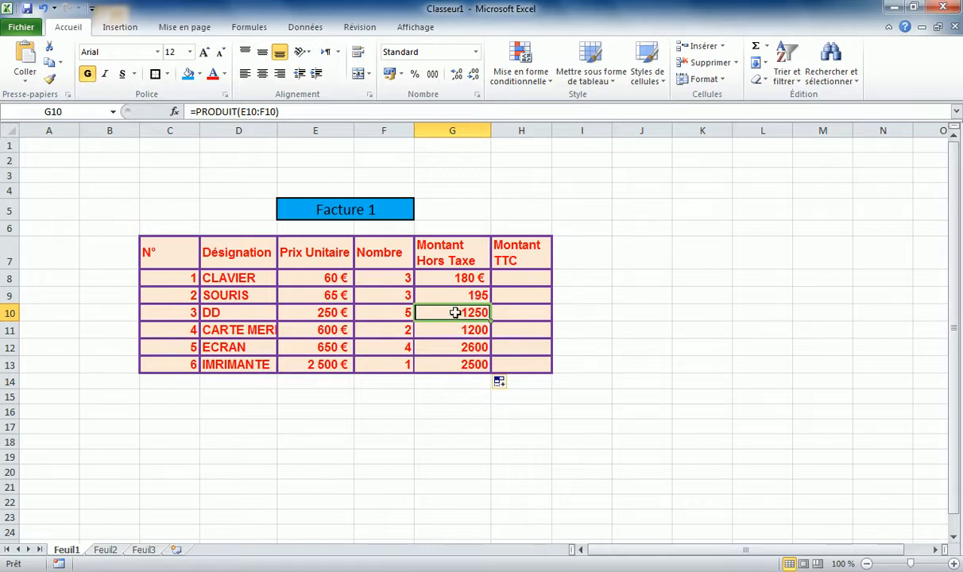
{"action": "left_click", "coordinate": [327, 312]}
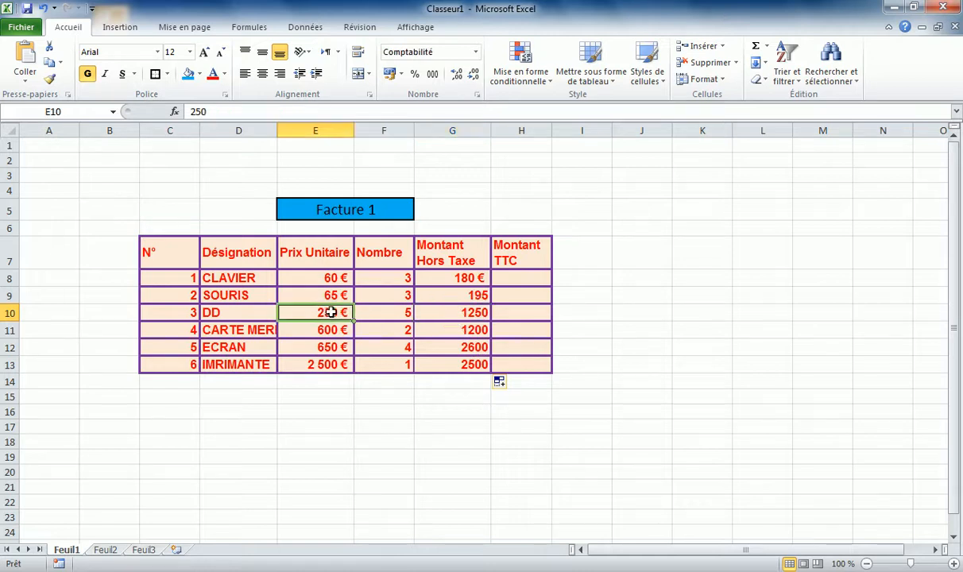
{"action": "left_click", "coordinate": [393, 313]}
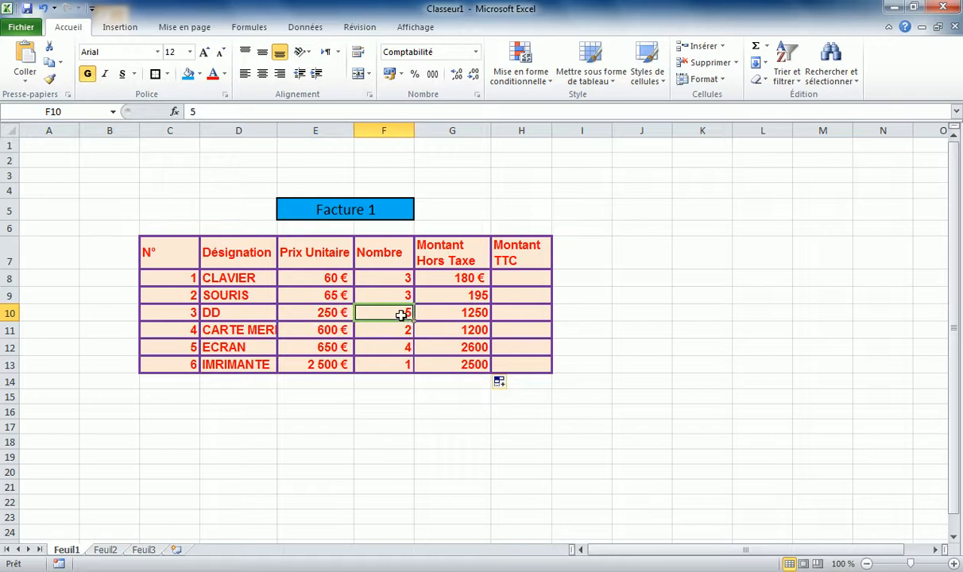
Enter the formula =G8+G8*0,2 in H8 to calculate the tax-included amount for CLAVIER
{"action": "left_click", "coordinate": [519, 275]}
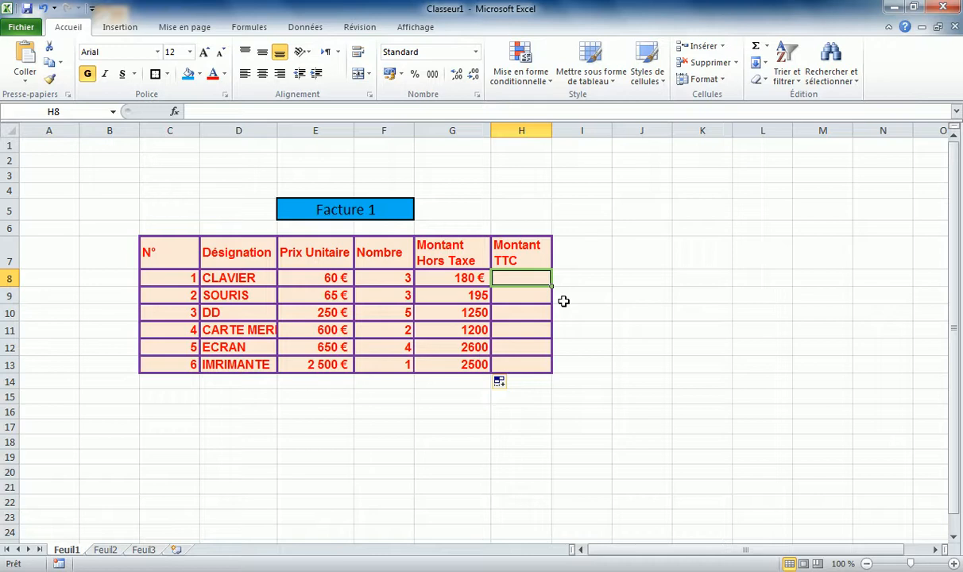
{"action": "type", "text": "="}
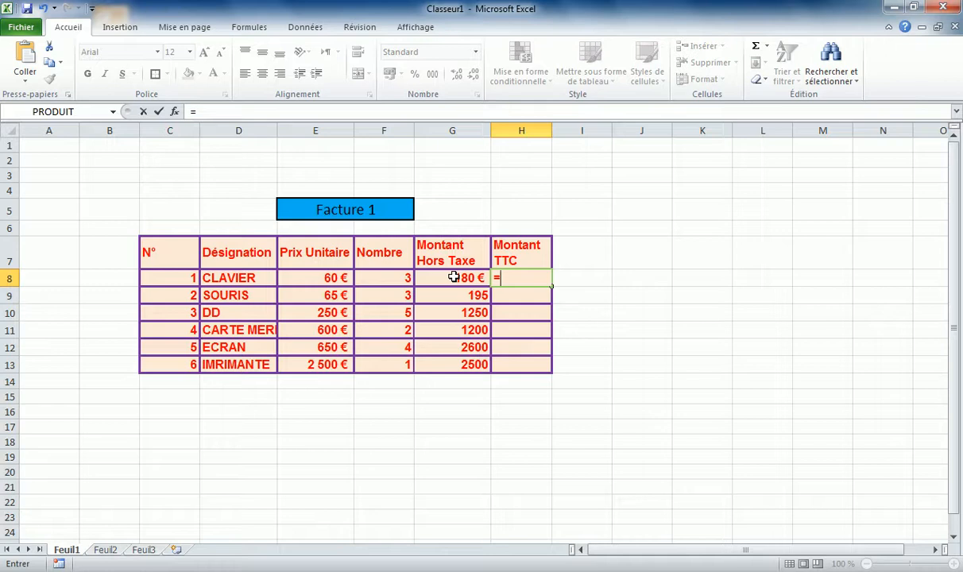
{"action": "left_click", "coordinate": [454, 277]}
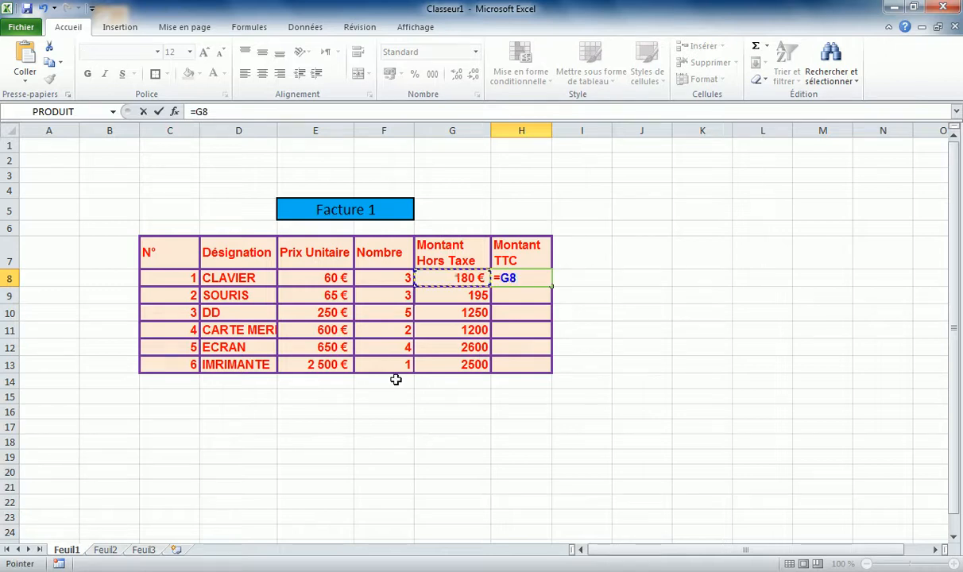
{"action": "type", "text": "*"}
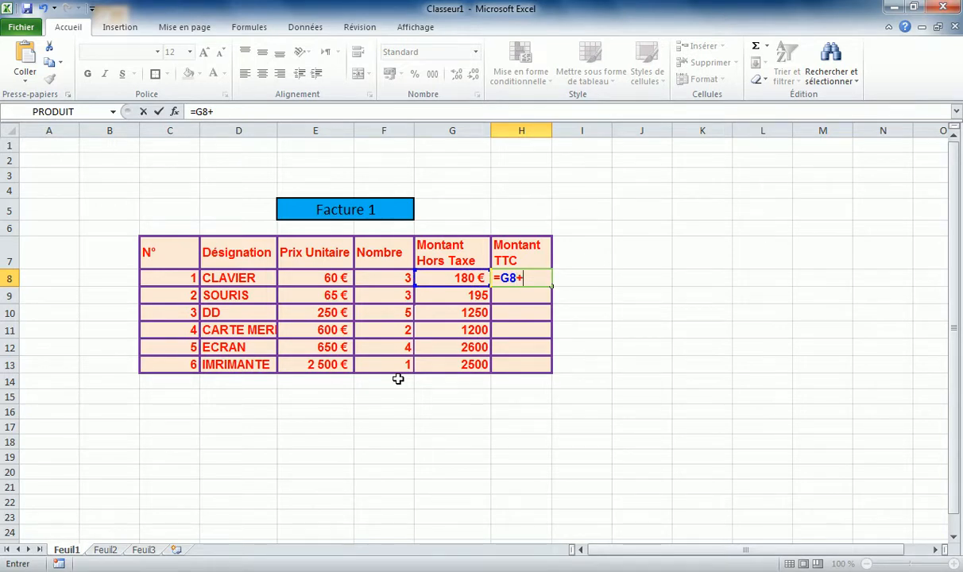
{"action": "left_click", "coordinate": [459, 277]}
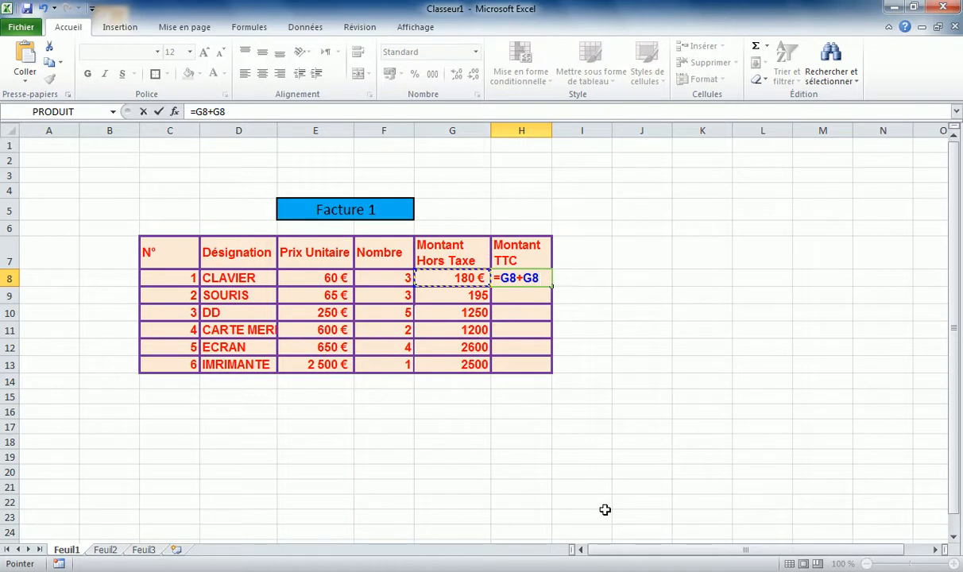
{"action": "type", "text": "*20"}
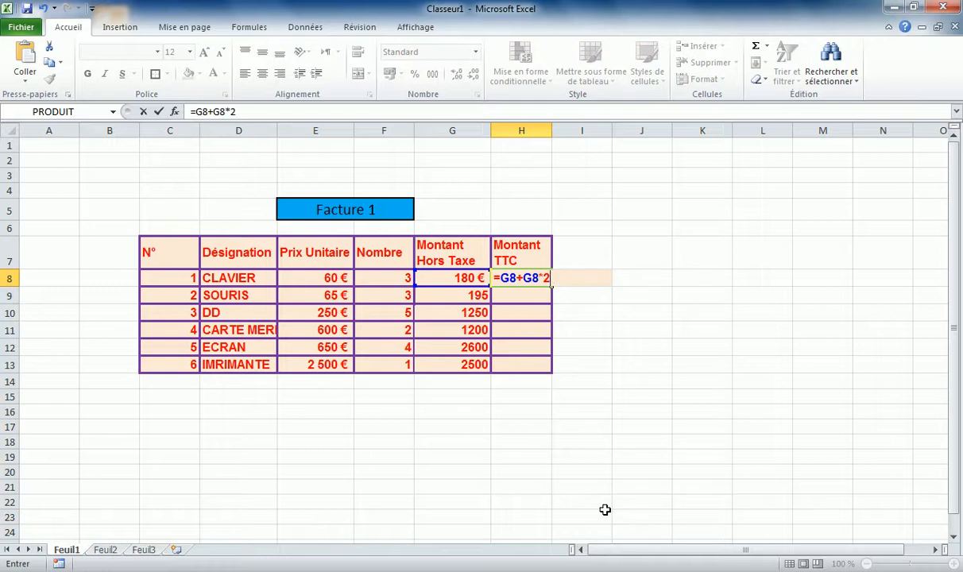
{"action": "key", "text": "BackSpace"}
{"action": "type", "text": "0,2"}
{"action": "key", "text": "Return"}
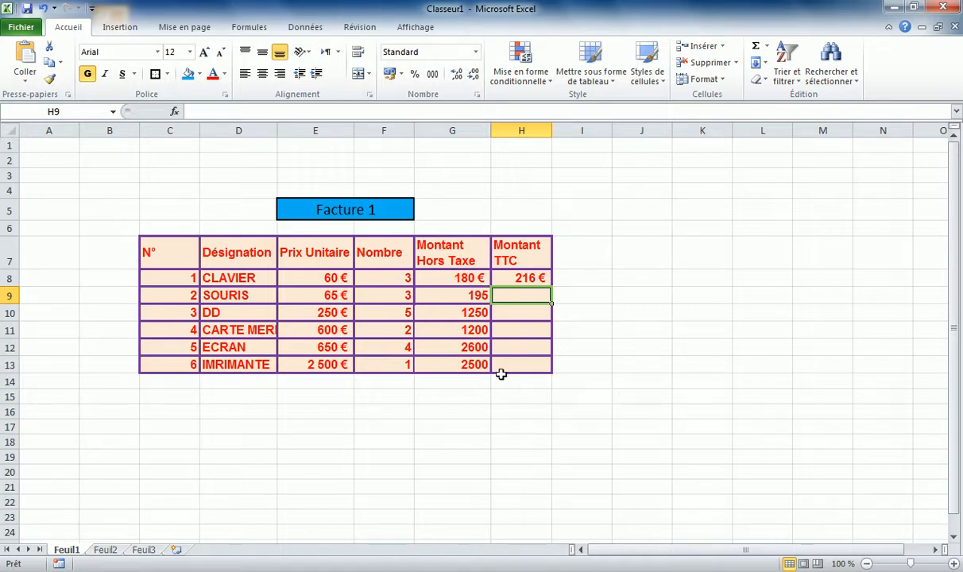
Fill the tax-included formula from H8 down to H13
{"action": "left_click", "coordinate": [527, 277]}
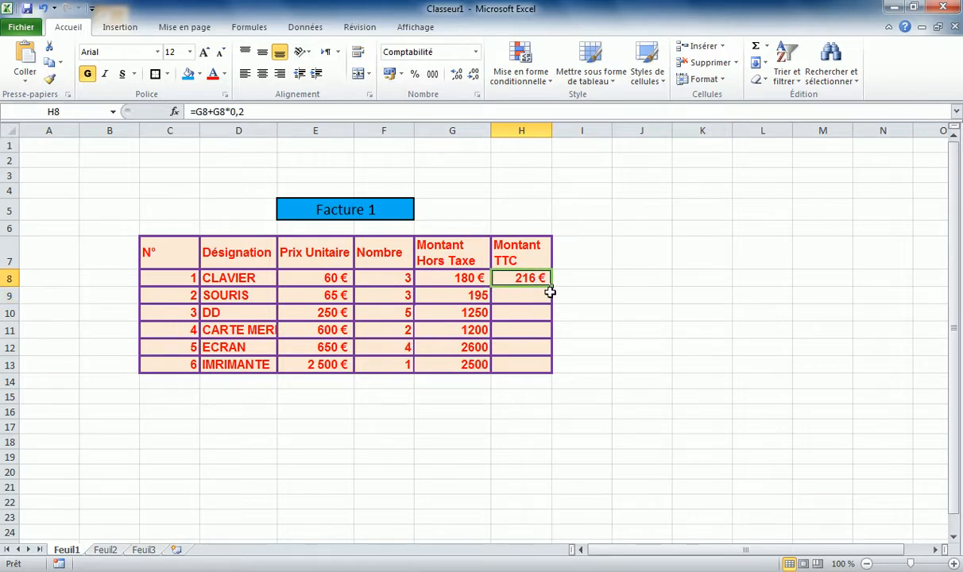
{"action": "left_click_drag", "start_coordinate": [551, 283], "coordinate": [541, 368]}
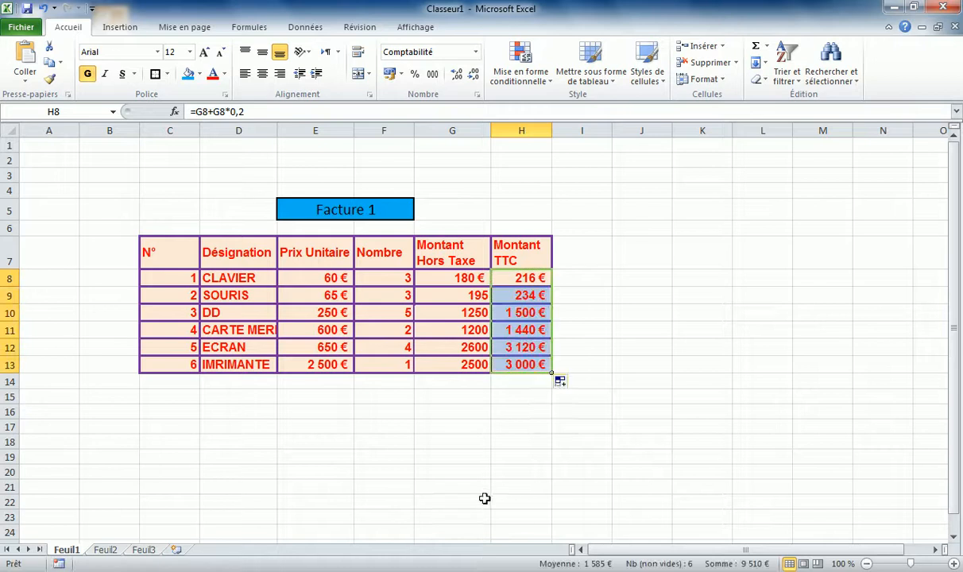
{"action": "left_click", "coordinate": [582, 408]}
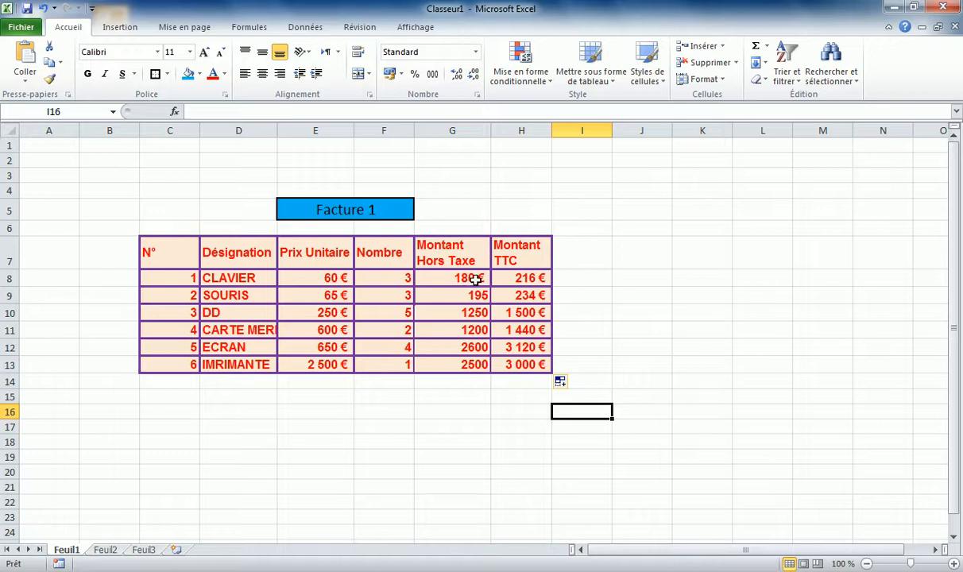
Check the formulas in G8 and H8, and apply the Standard number format to the amounts in G8:H13
{"action": "left_click", "coordinate": [470, 278]}
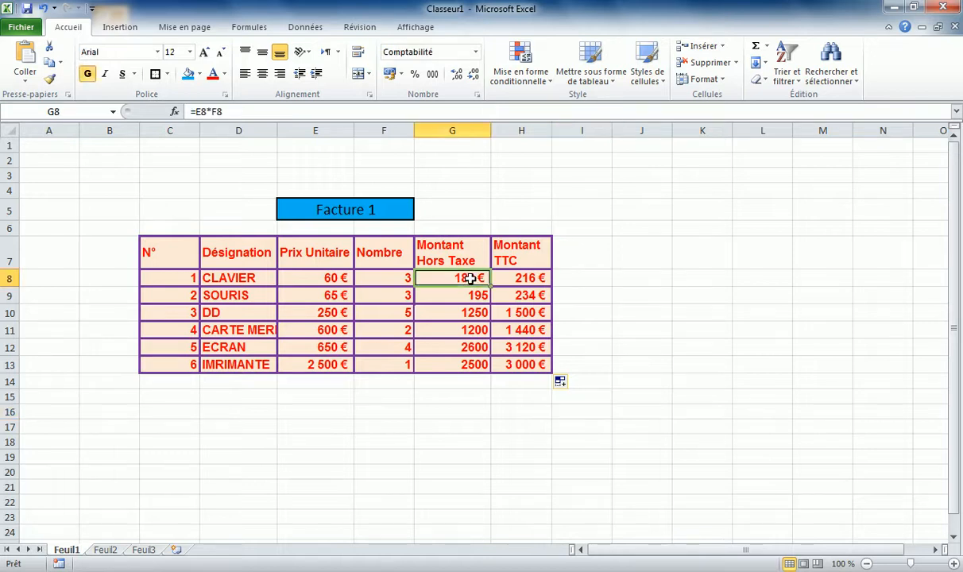
{"action": "left_click", "coordinate": [534, 278]}
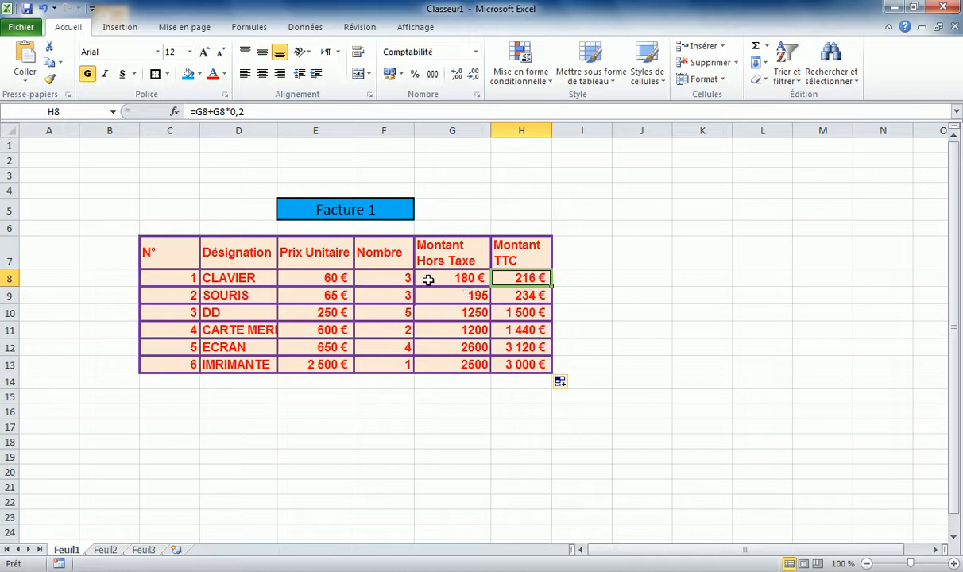
{"action": "left_click_drag", "start_coordinate": [430, 277], "coordinate": [445, 370]}
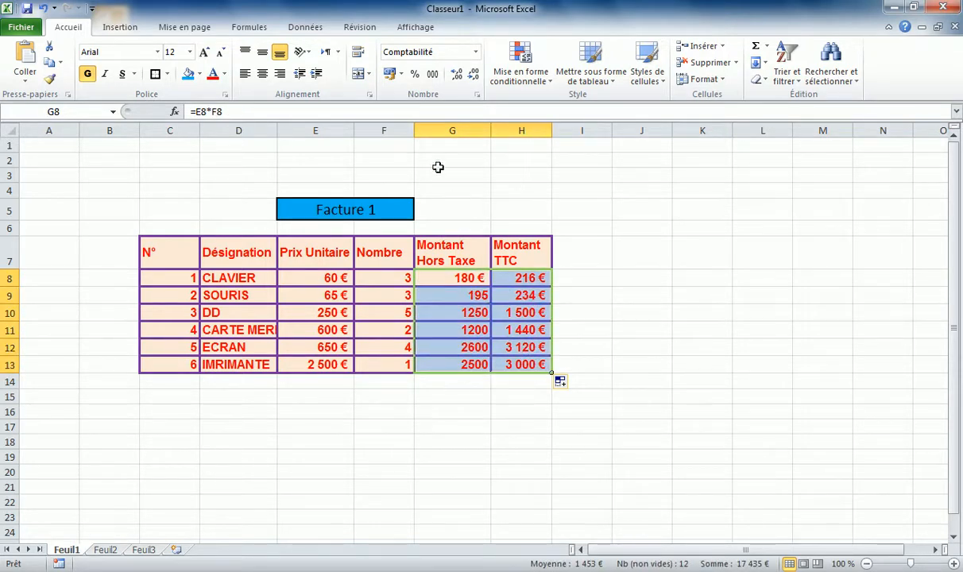
{"action": "left_click", "coordinate": [402, 75]}
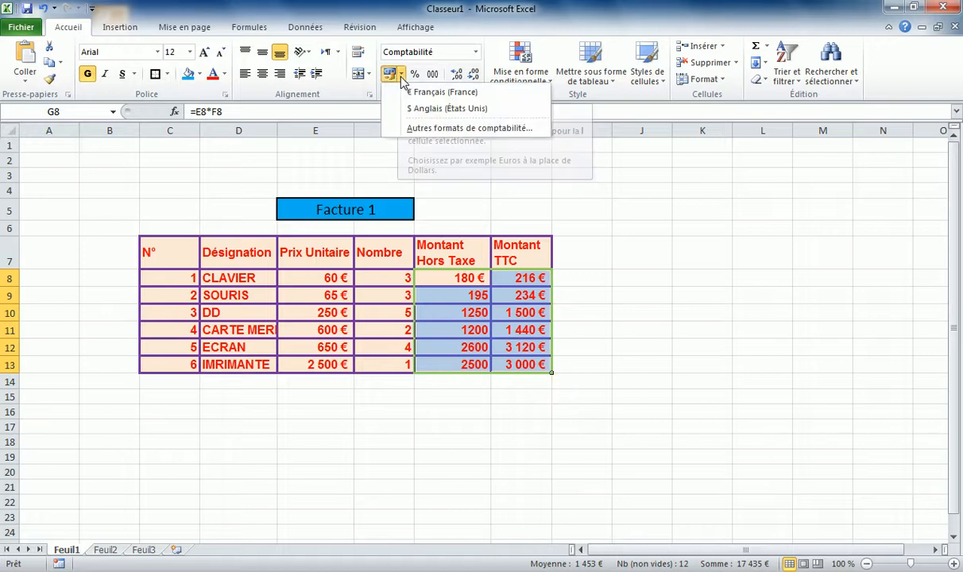
{"action": "left_click", "coordinate": [455, 129]}
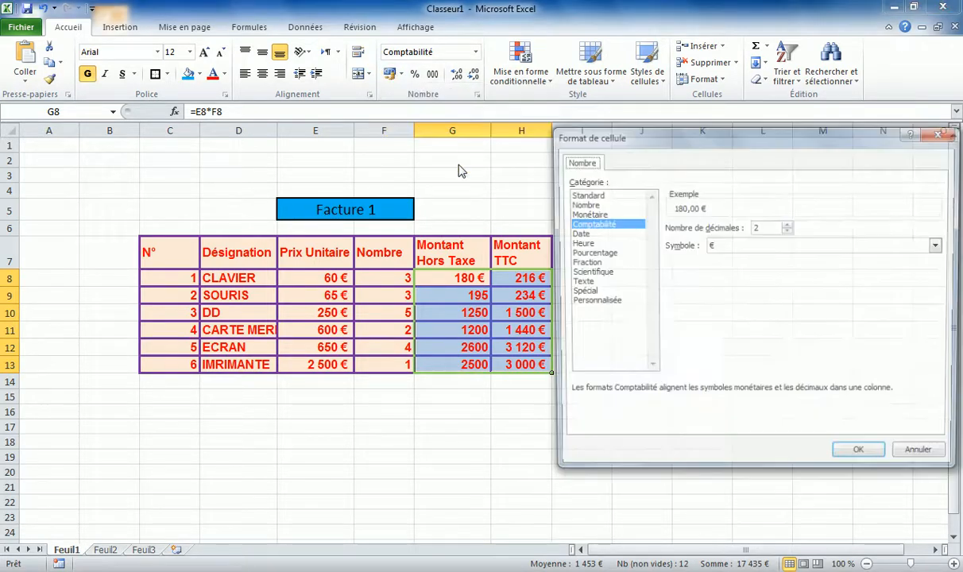
{"action": "left_click", "coordinate": [587, 195]}
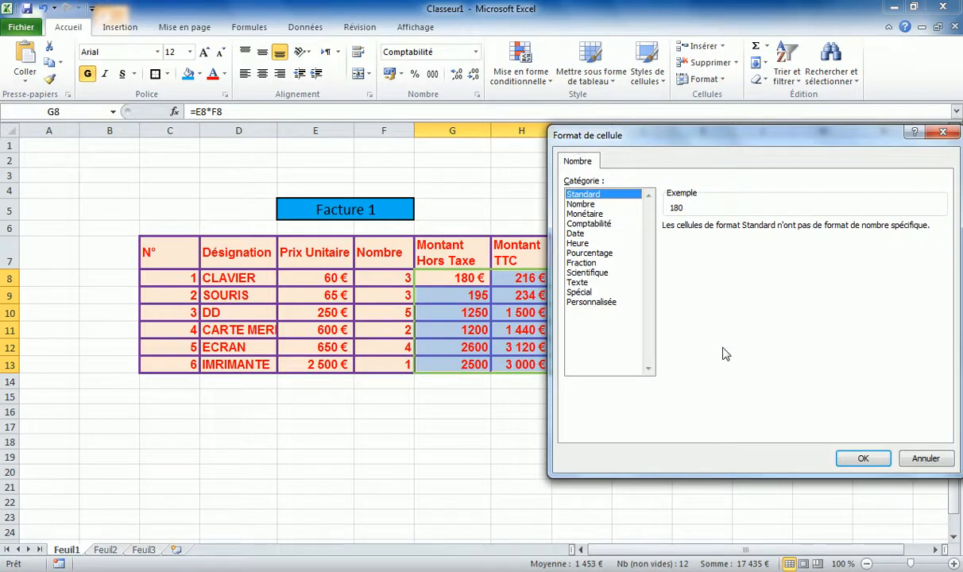
{"action": "left_click_drag", "start_coordinate": [682, 136], "coordinate": [688, 195]}
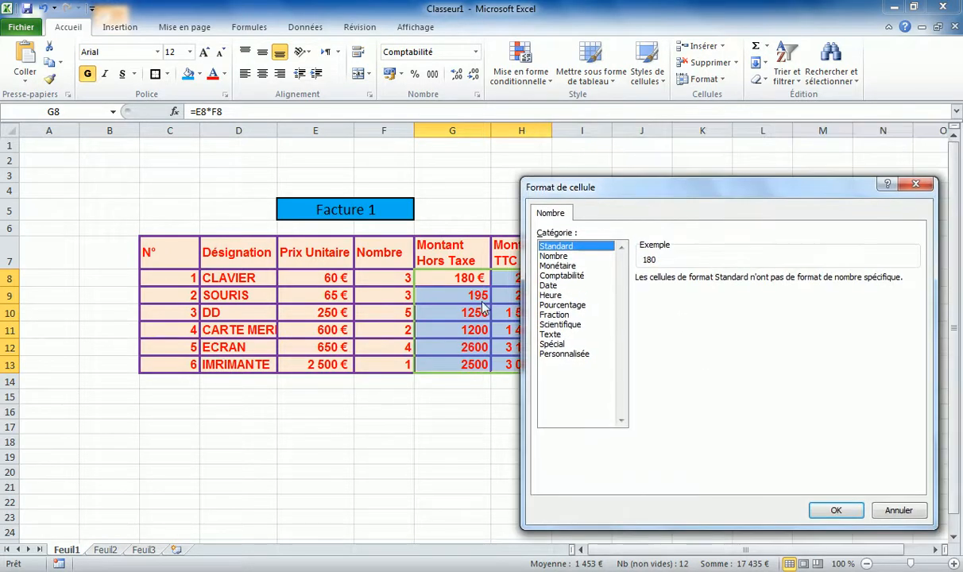
{"action": "left_click", "coordinate": [835, 512]}
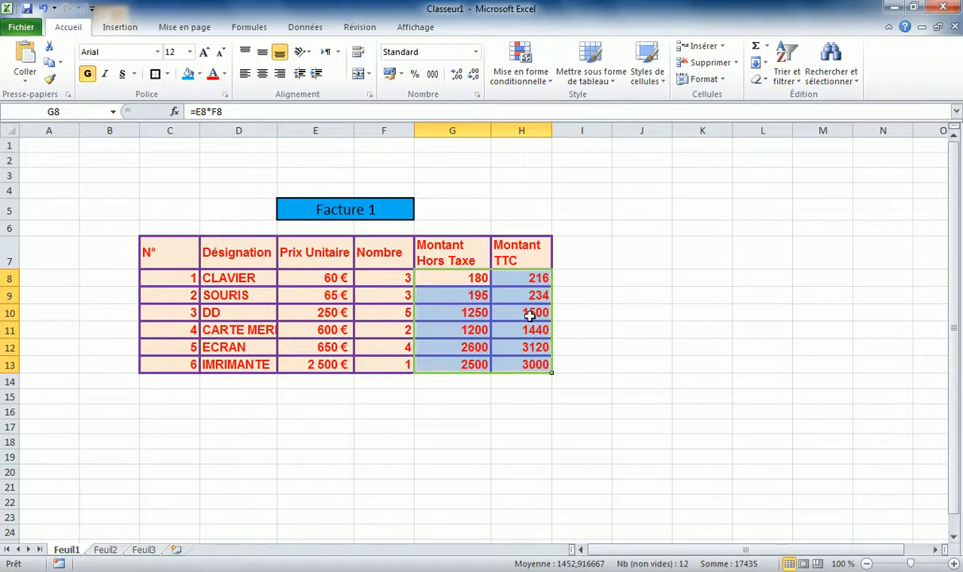
Try three decimal places on the amounts in G8:H13, and settle on two decimal places
{"action": "left_click", "coordinate": [457, 76]}
{"action": "left_click", "coordinate": [458, 76]}
{"action": "left_click", "coordinate": [458, 76]}
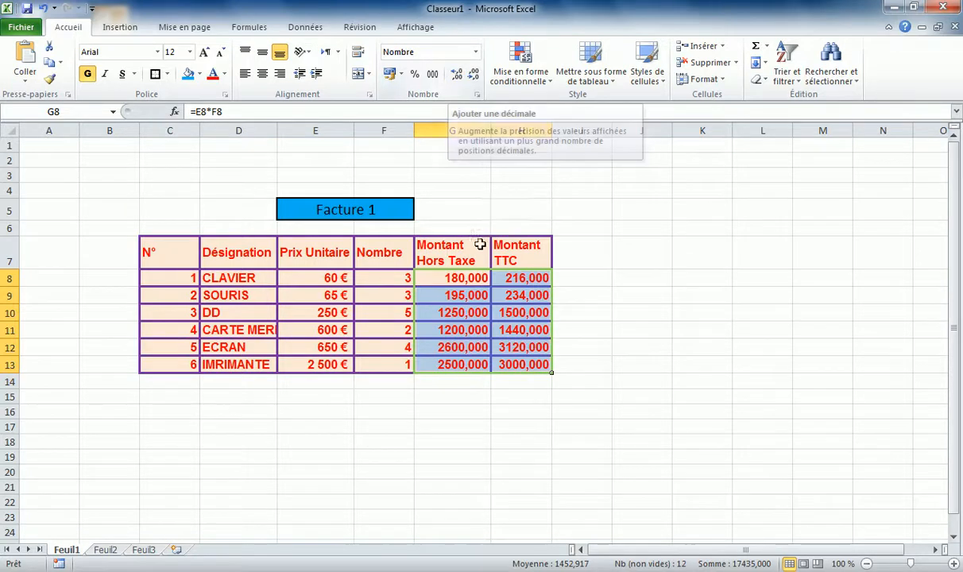
{"action": "left_click", "coordinate": [474, 74]}
{"action": "left_click", "coordinate": [474, 75]}
{"action": "left_click", "coordinate": [474, 76]}
{"action": "left_click", "coordinate": [458, 77]}
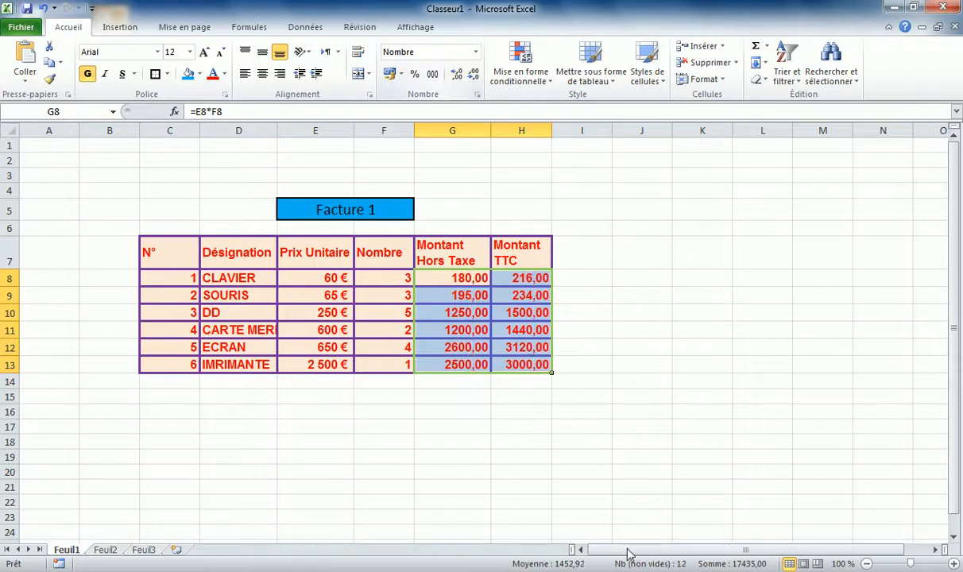
{"action": "left_click", "coordinate": [581, 457]}
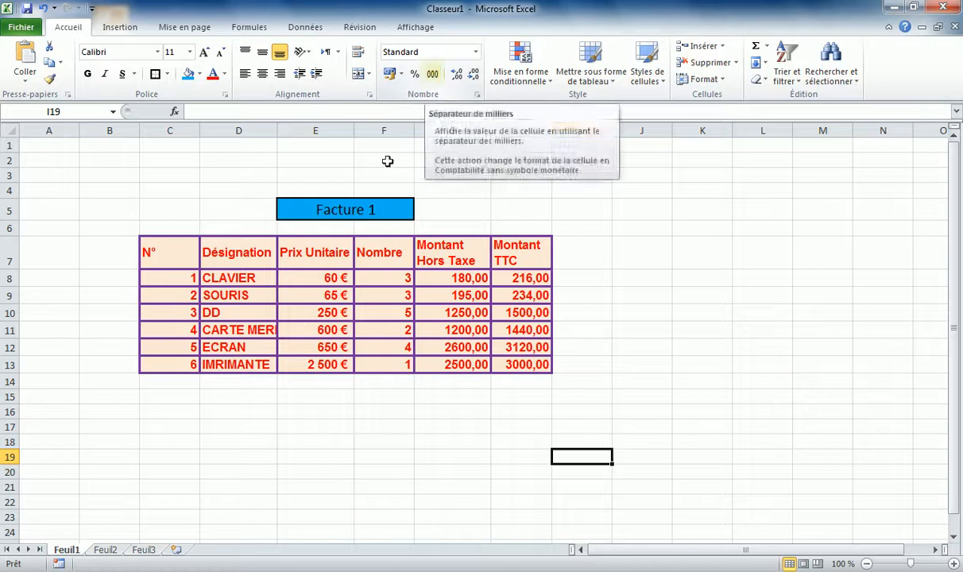
Try the percentage format on the pre-tax amounts in G8:G13 and undo it
{"action": "left_click", "coordinate": [321, 364]}
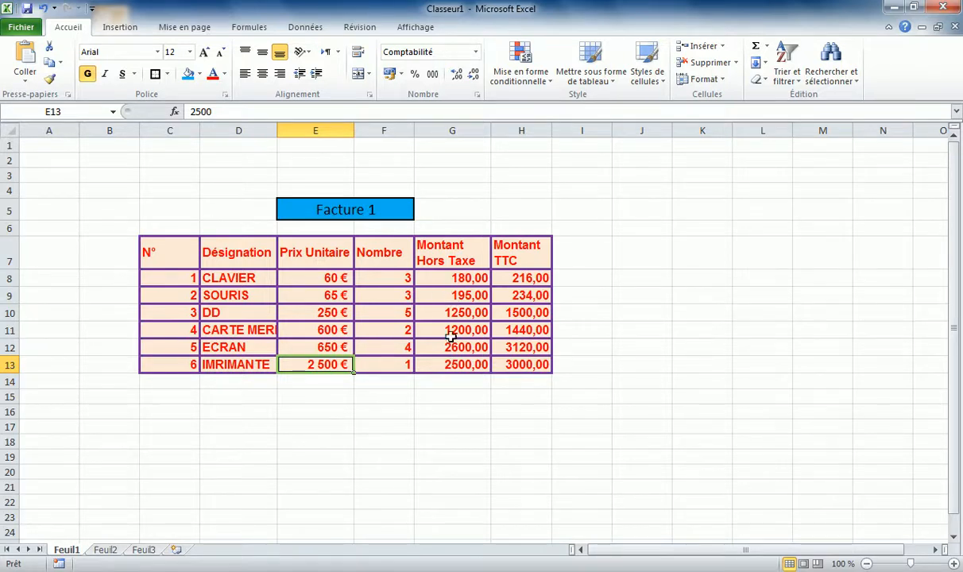
{"action": "left_click_drag", "start_coordinate": [452, 278], "coordinate": [456, 363]}
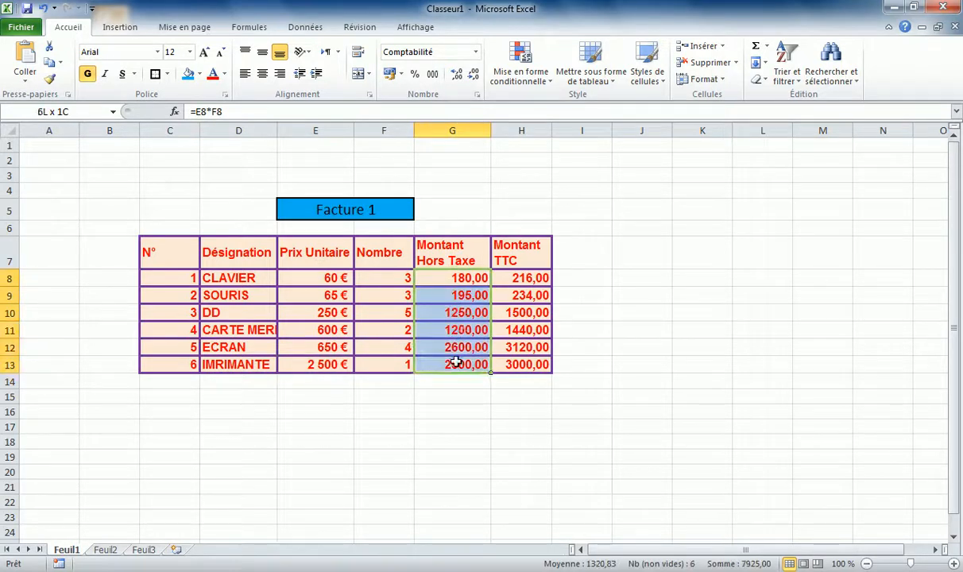
{"action": "left_click", "coordinate": [414, 74]}
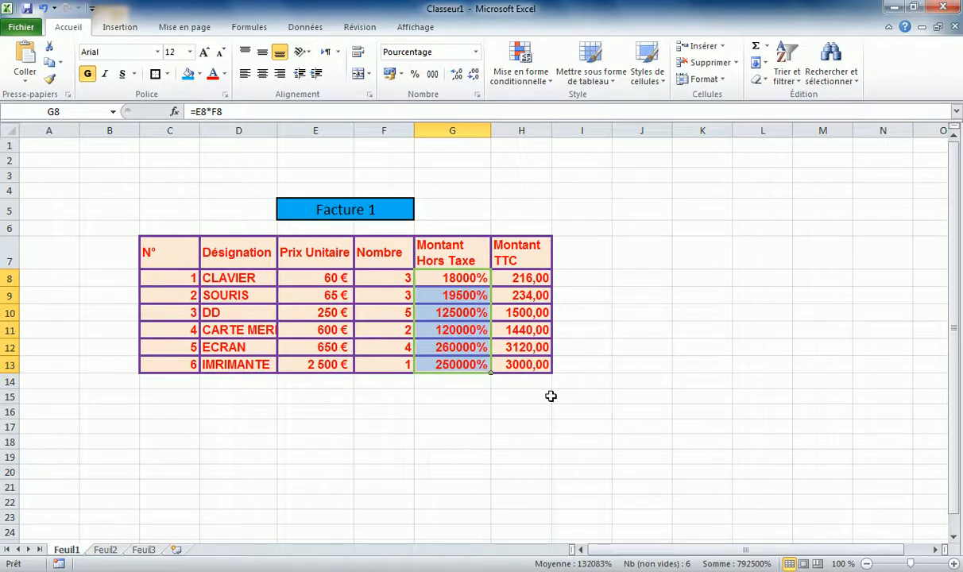
{"action": "left_click", "coordinate": [43, 9]}
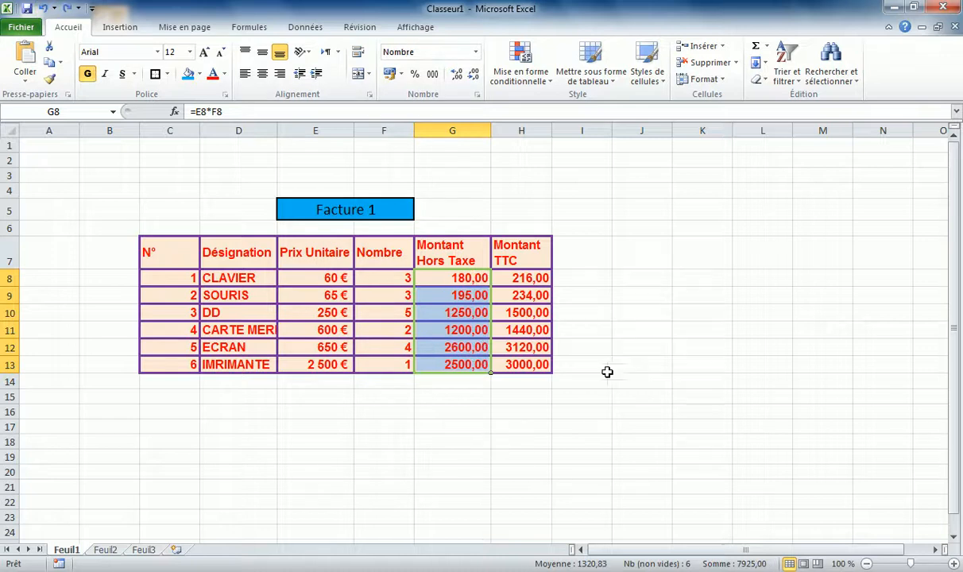
{"action": "left_click", "coordinate": [593, 347]}
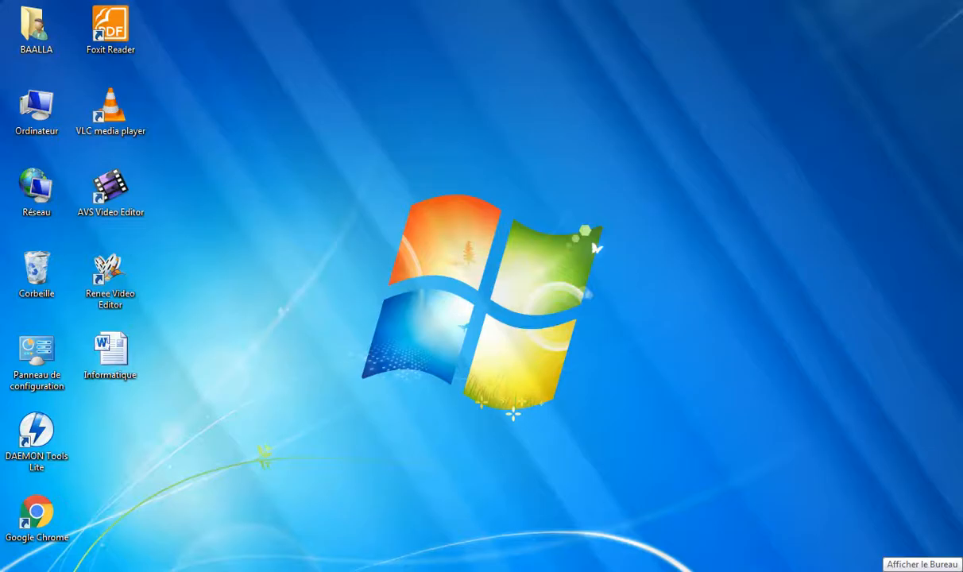